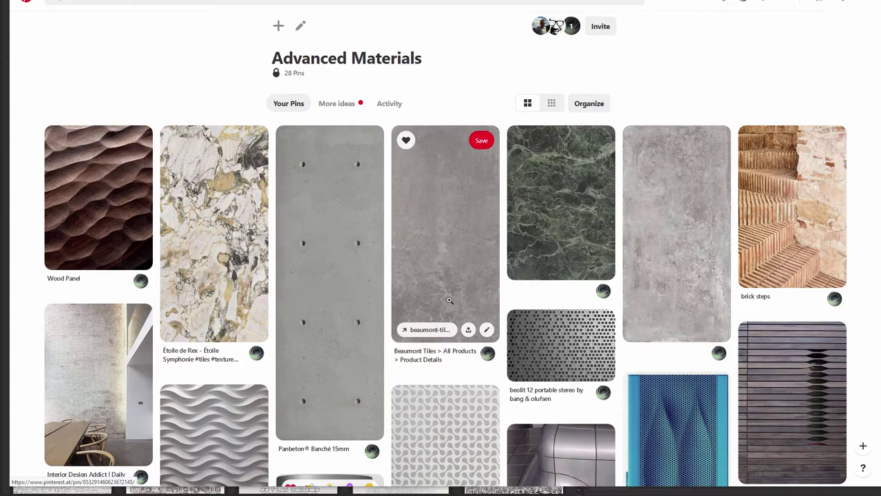
Step: Scroll through the Pinterest Advanced Materials board of reference photos
scroll(485, 307, down, 3)
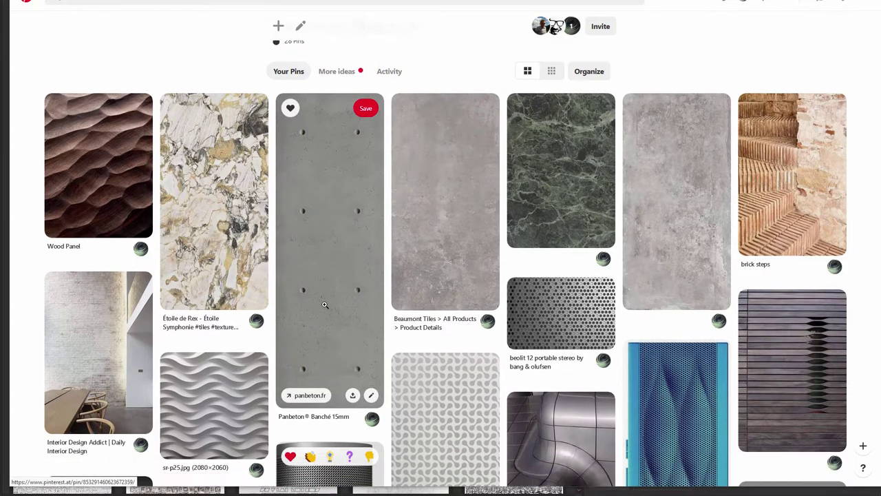
mouse_move(329, 165)
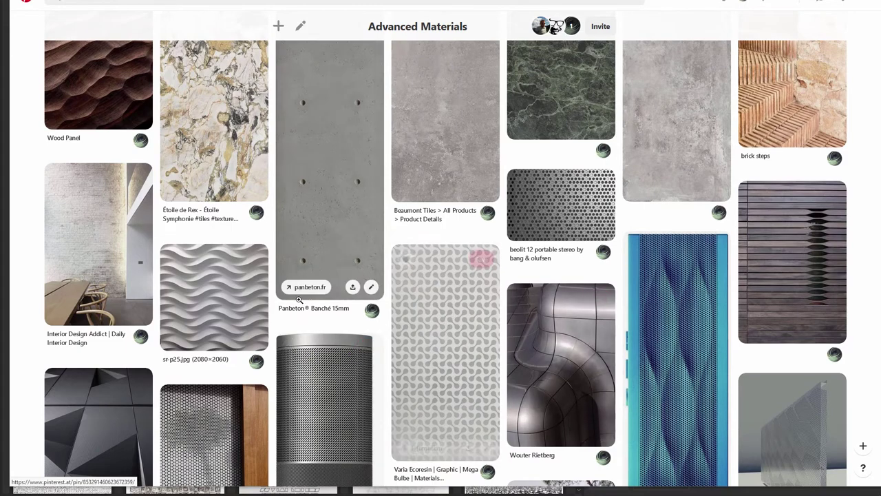
scroll(125, 297, down, 1)
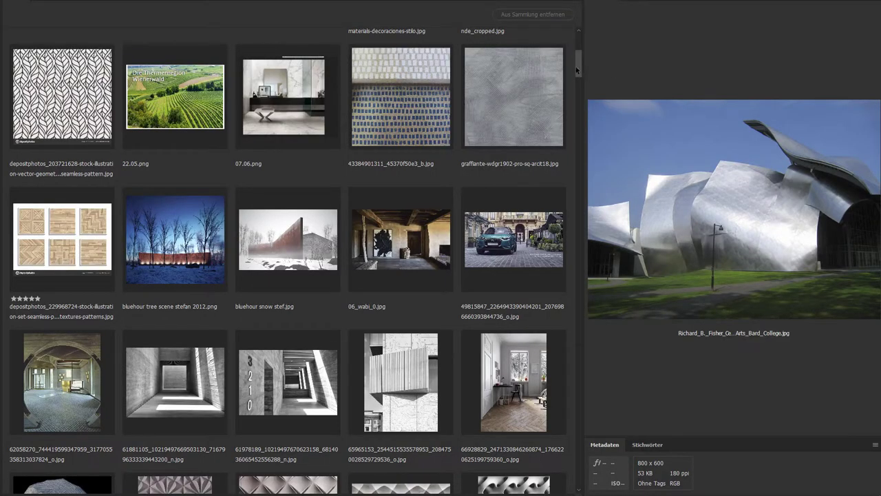
Step: Scroll the Bridge collection and preview the concrete corridor photo
drag(579, 69, 579, 77)
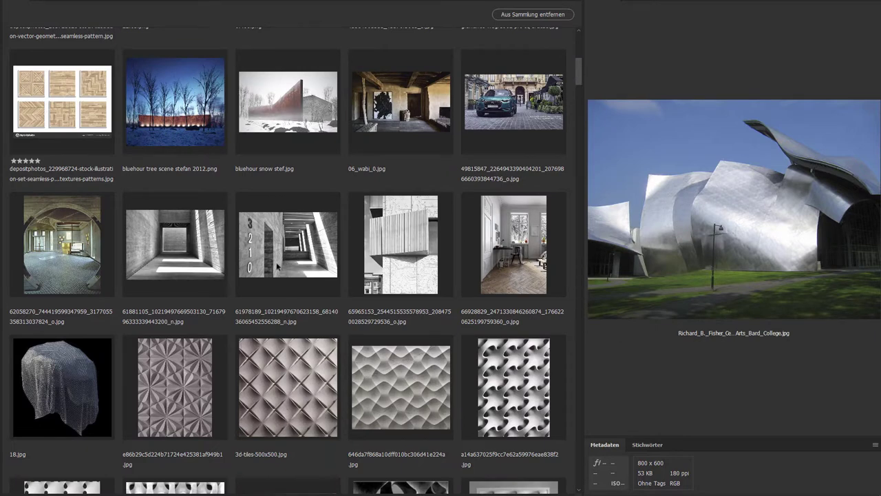
click(177, 264)
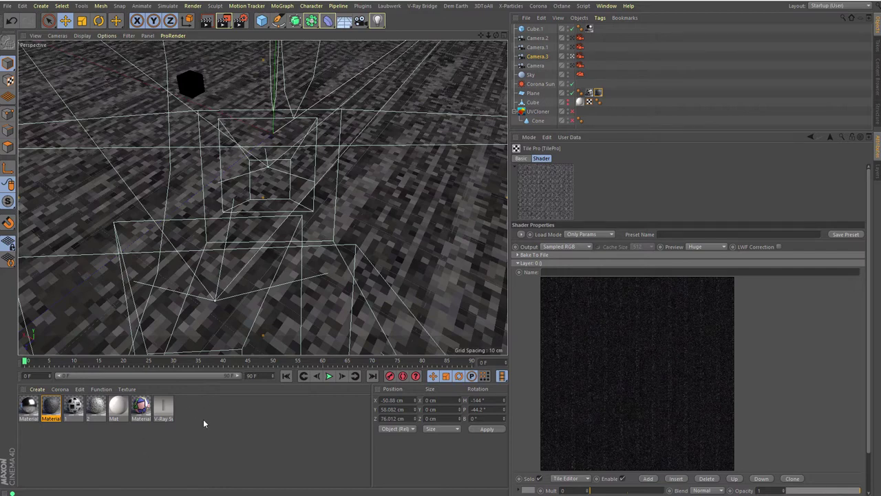
double_click(637, 366)
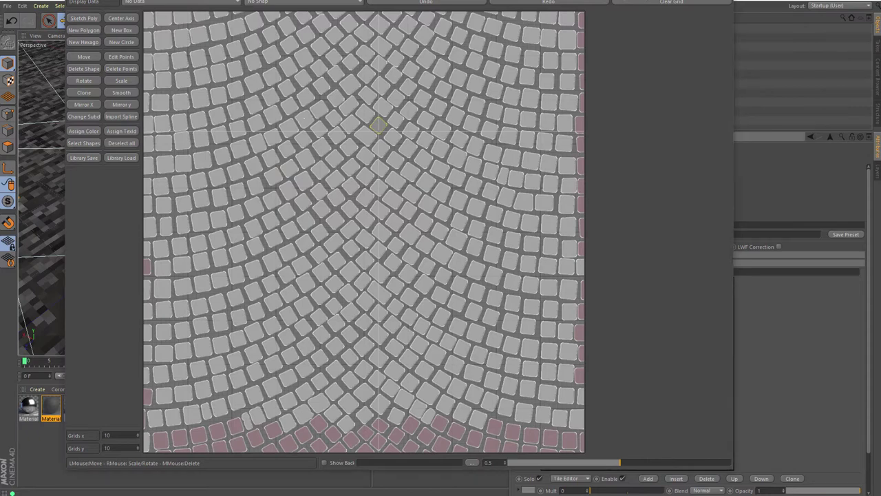
click(686, 193)
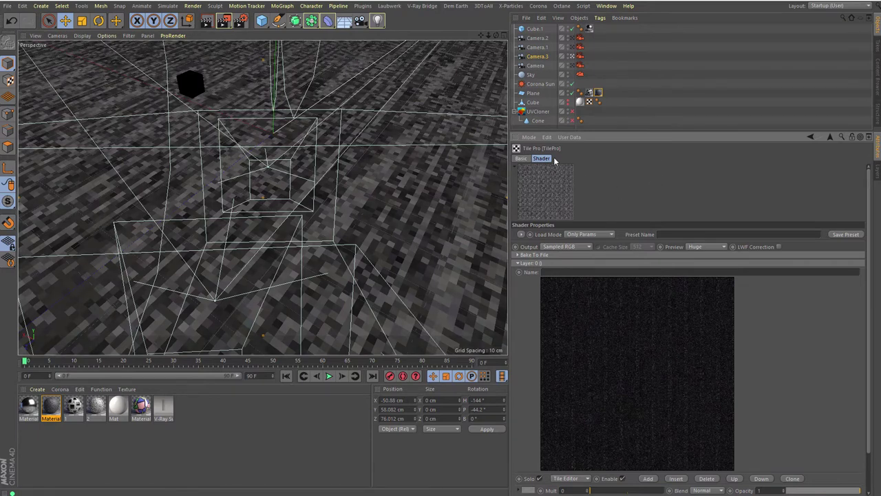
click(538, 6)
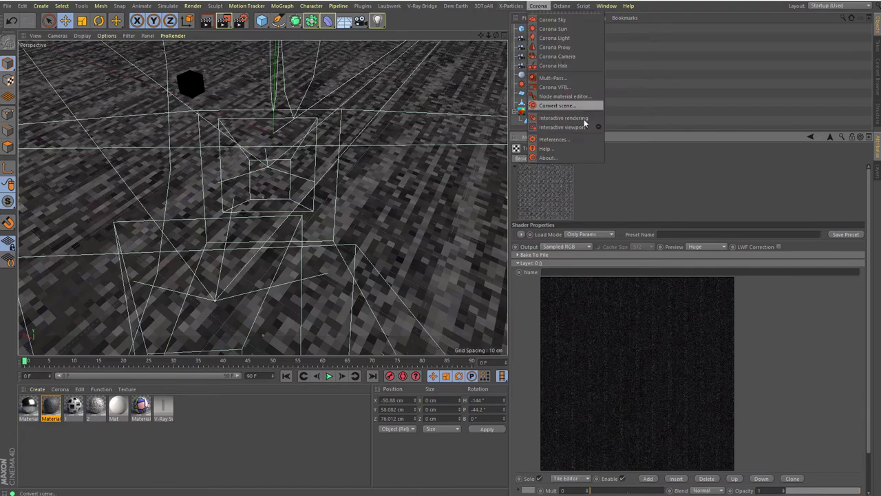
click(559, 96)
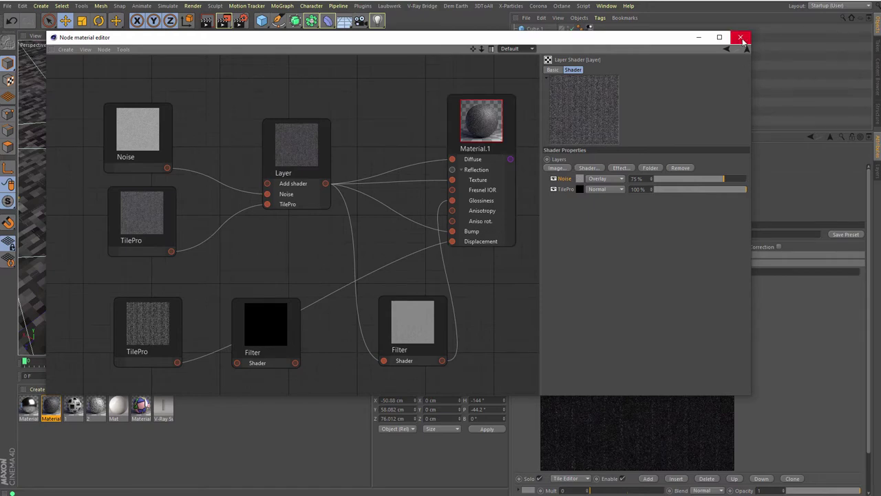
click(741, 38)
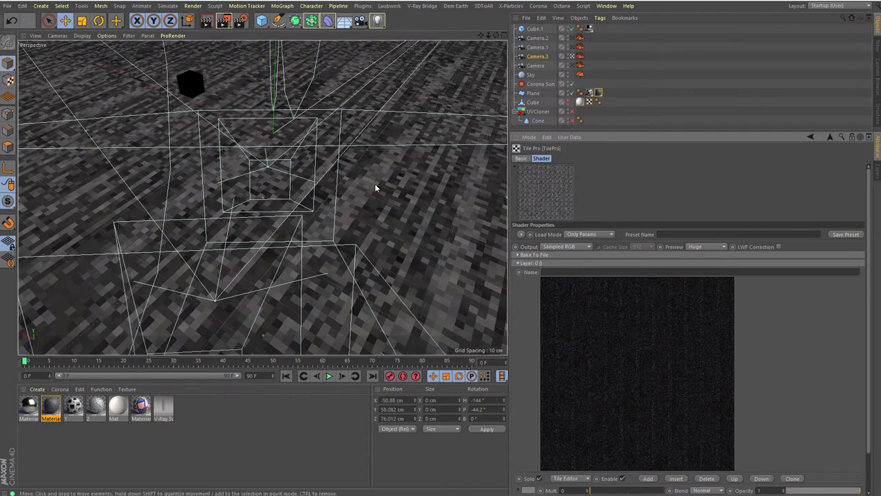
Step: Collapse the tile layer and show the Plane's Corona Material.1 diffuse settings
click(537, 263)
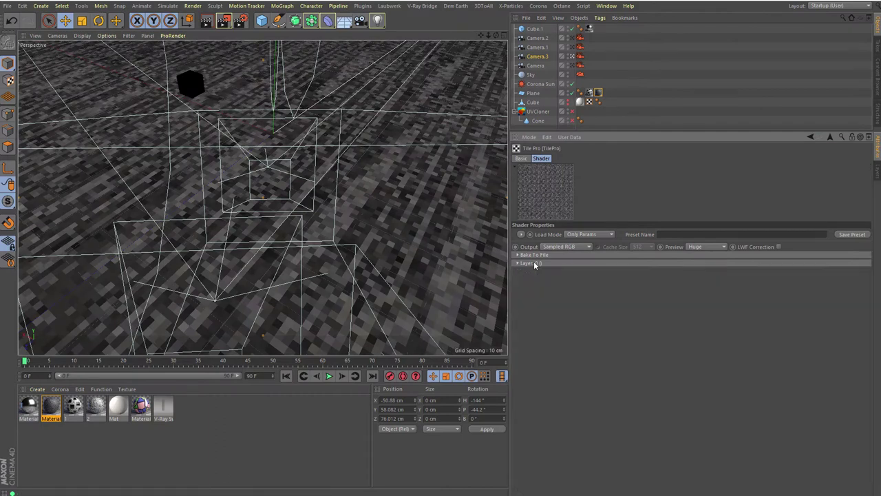
drag(590, 133, 579, 137)
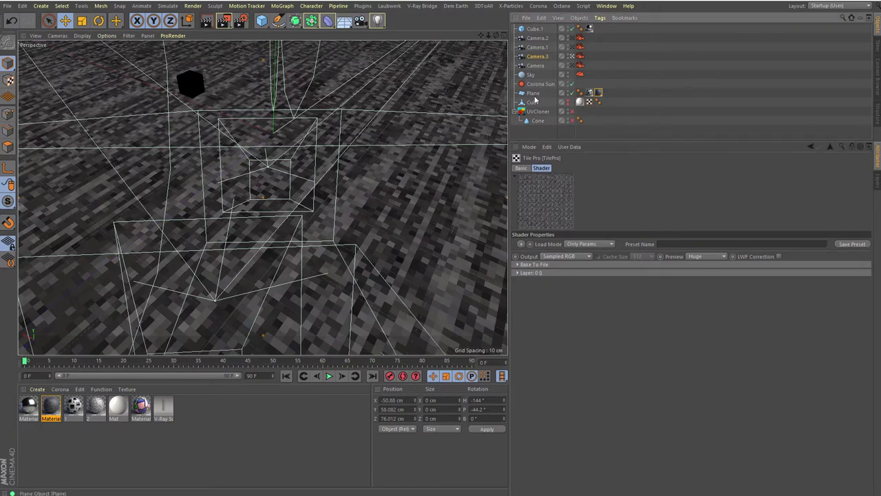
click(224, 218)
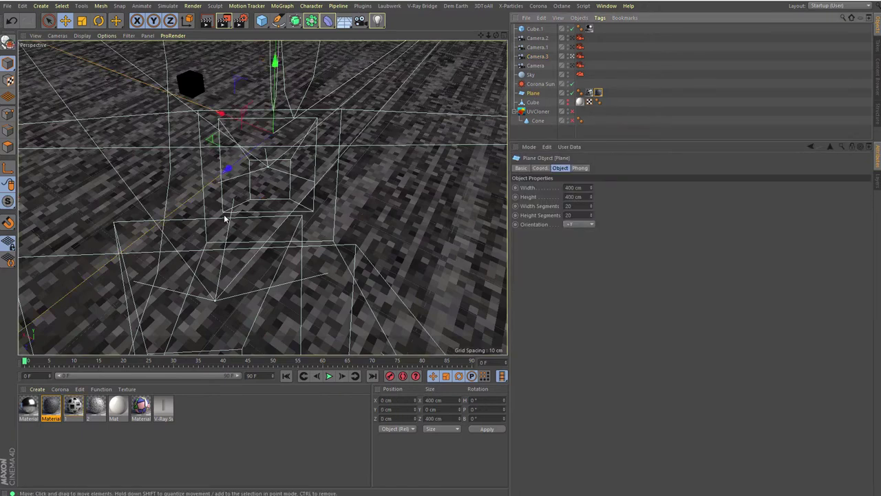
click(598, 93)
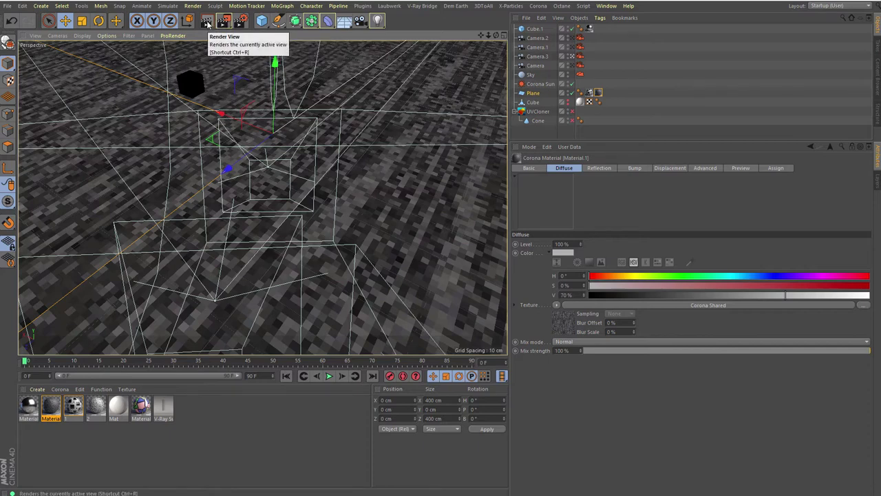
Step: Render the ground scene in the Render View, then switch to the brick wall scene
click(207, 22)
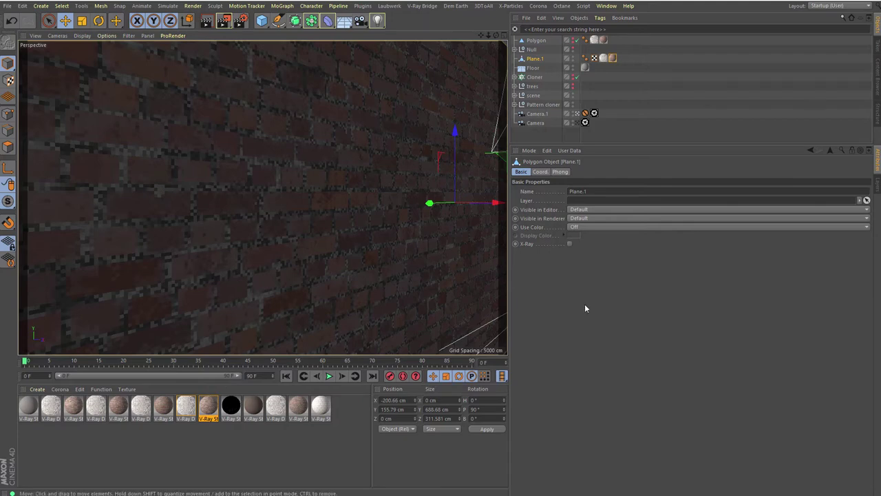
Step: Open Plane.1's V-Ray brick material and its diffuse Tile Pro shader
click(612, 59)
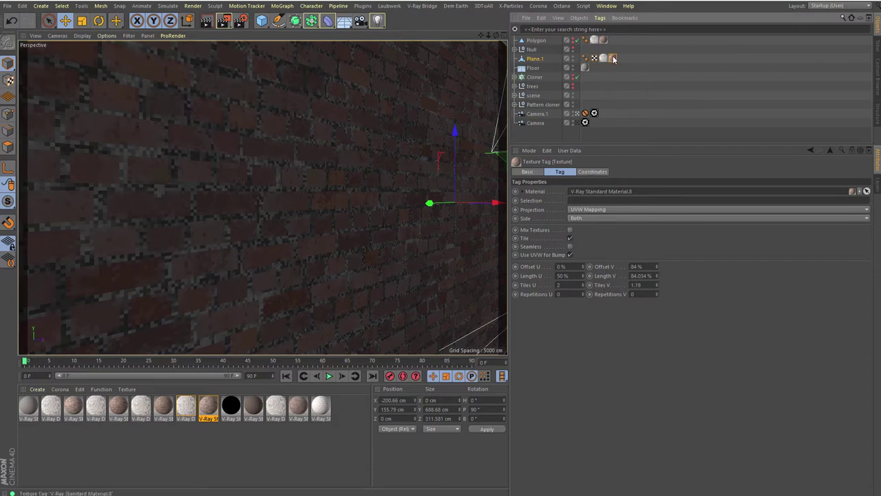
double_click(614, 59)
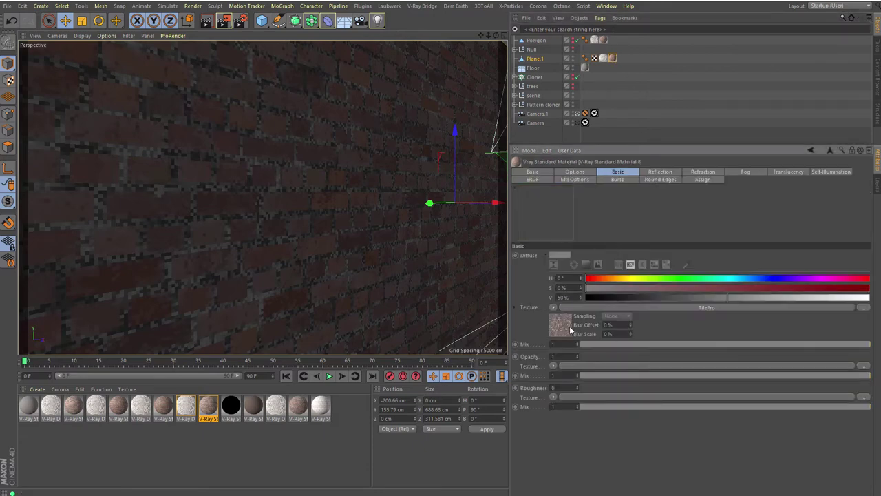
click(558, 331)
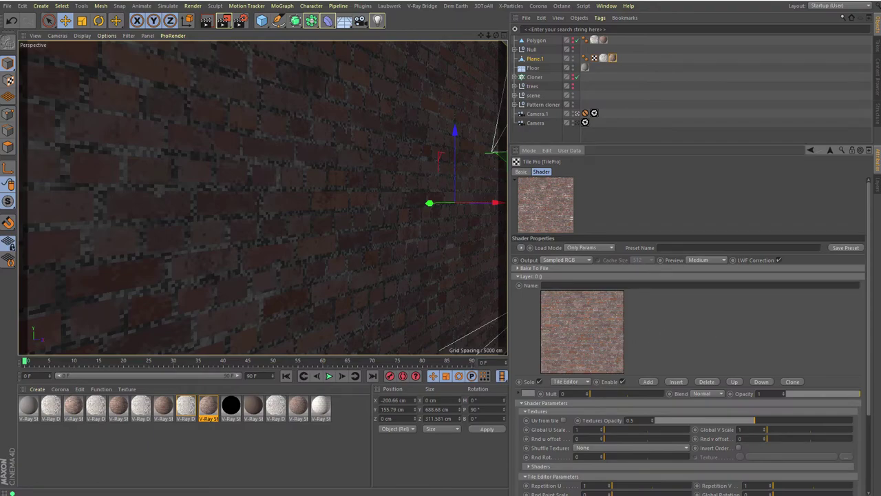
Step: Render the brick wall with Shift+R, inspect it at 100%, then shrink the frame buffer
key(shift+r)
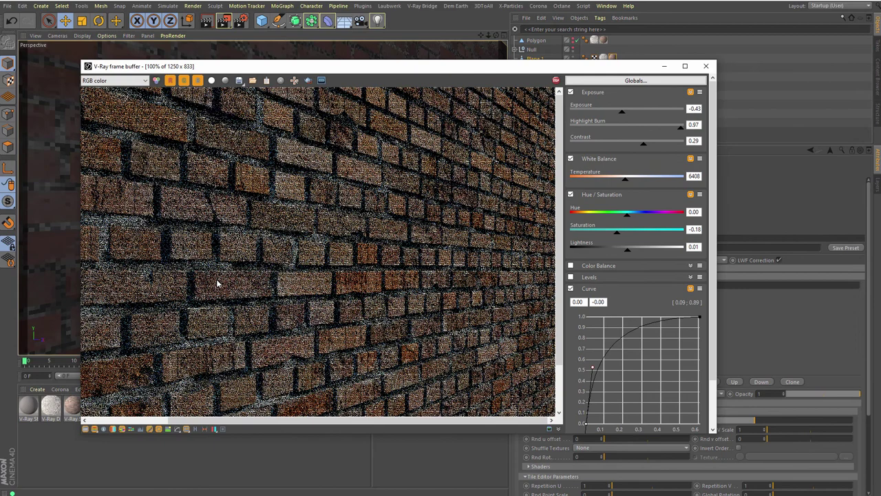
scroll(219, 286, down, 1)
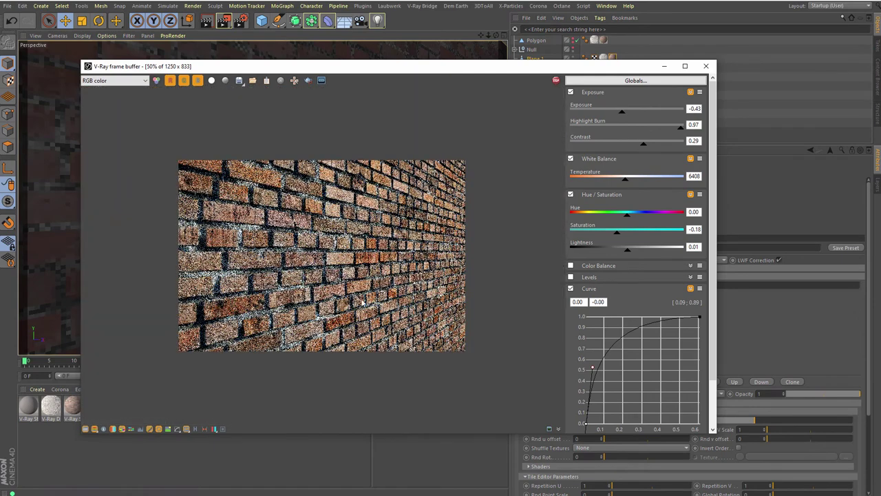
scroll(243, 291, up, 1)
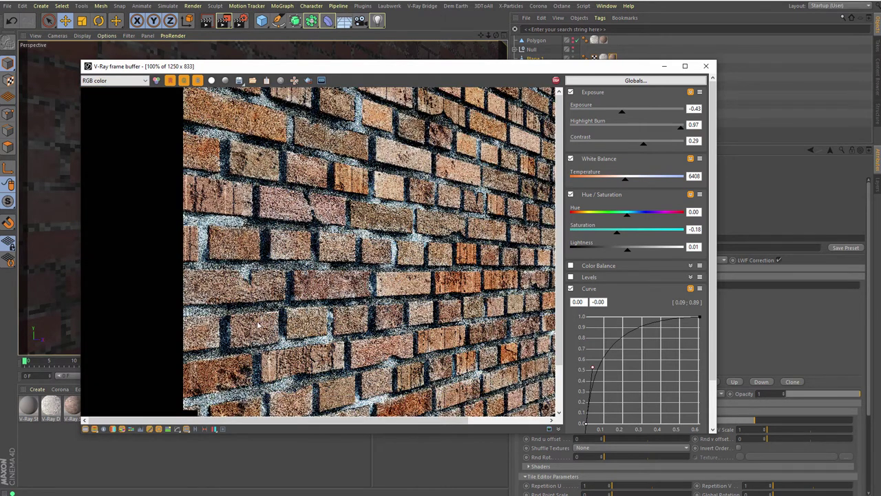
scroll(208, 316, down, 1)
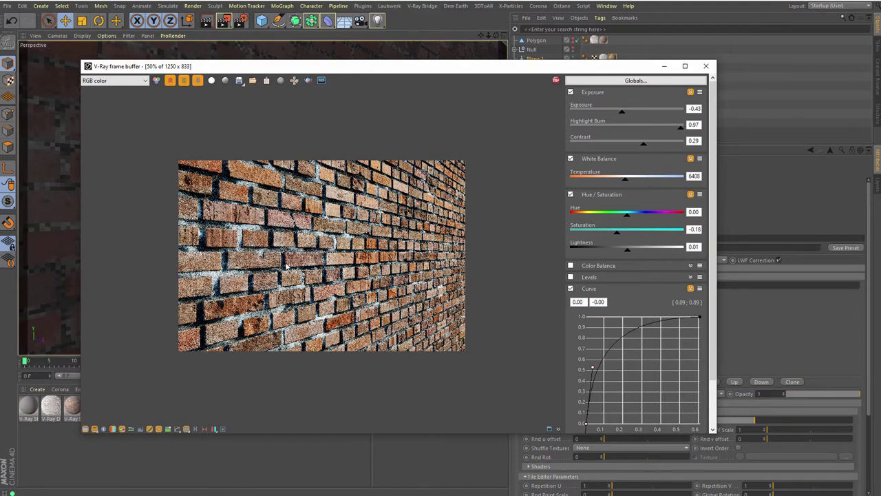
double_click(385, 303)
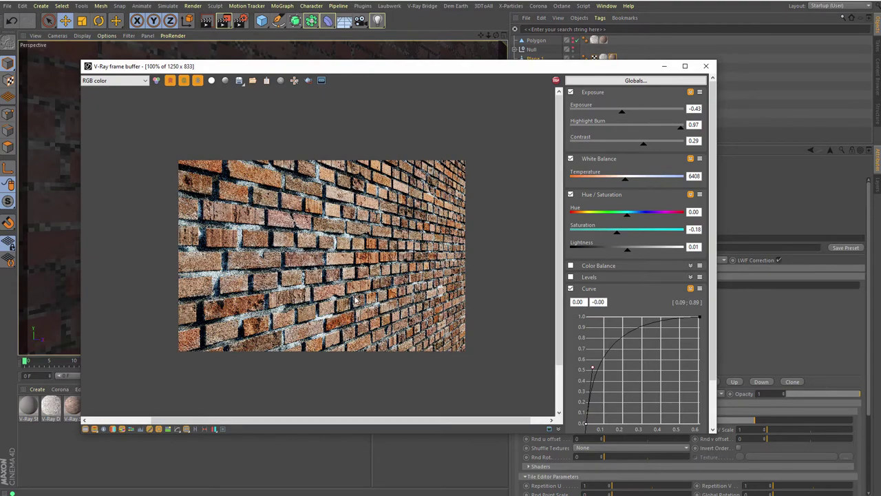
scroll(383, 280, up, 2)
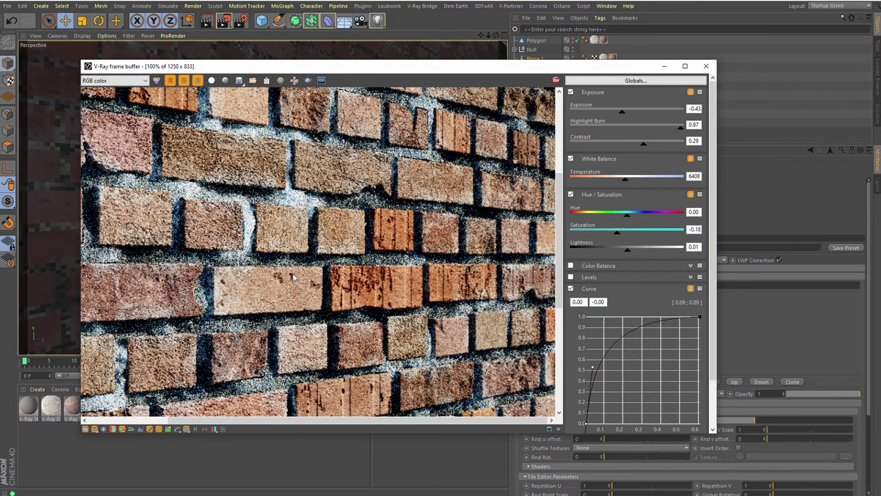
scroll(317, 258, down, 2)
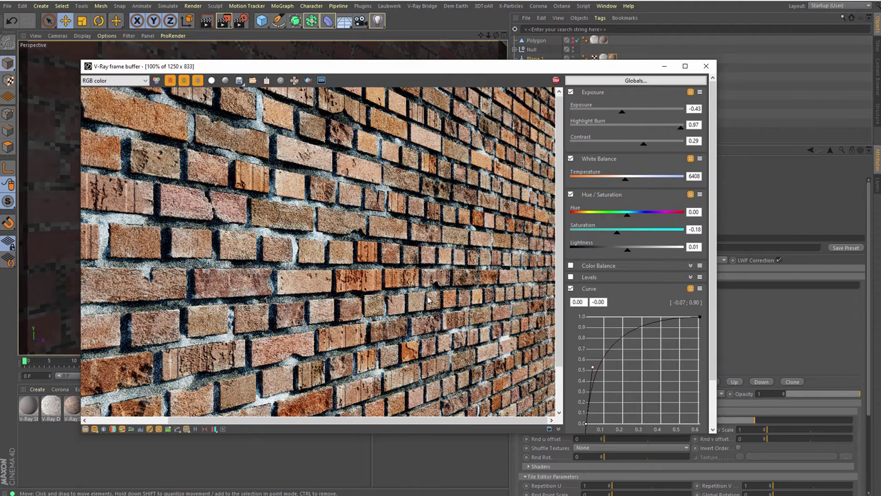
scroll(282, 308, down, 2)
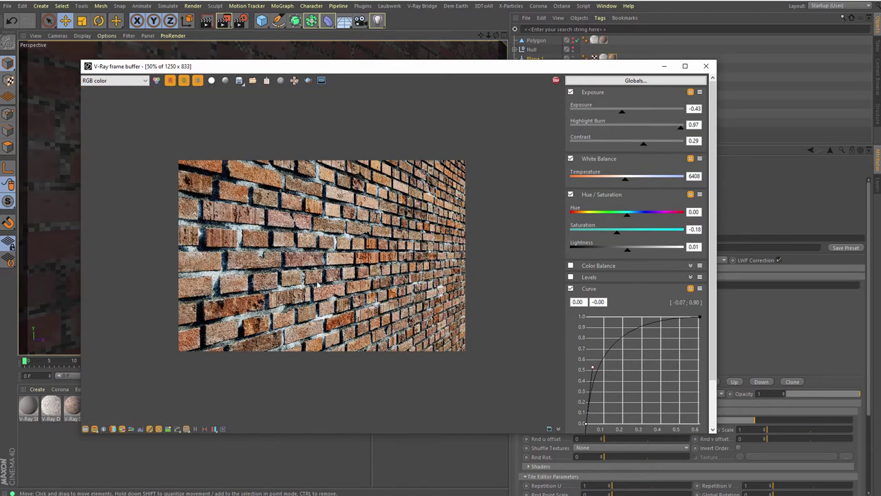
drag(716, 434, 451, 376)
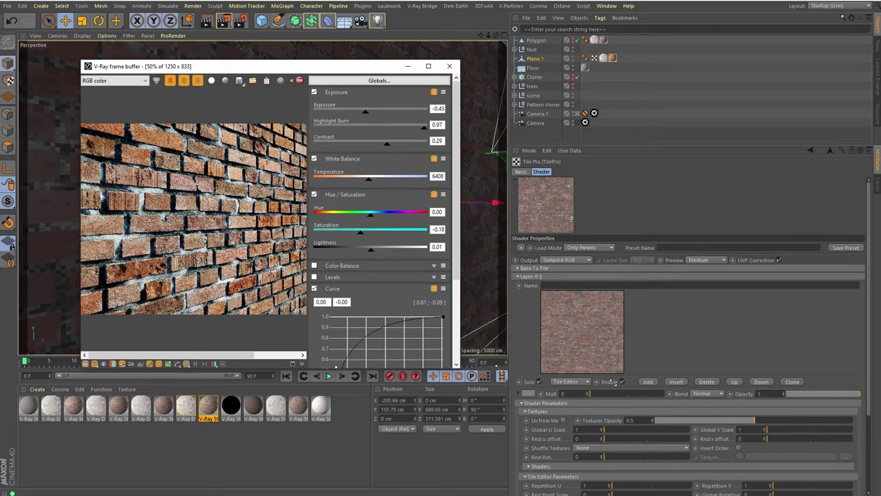
Step: Collapse the tile layer and resize the render window and manager panels
drag(452, 375, 482, 365)
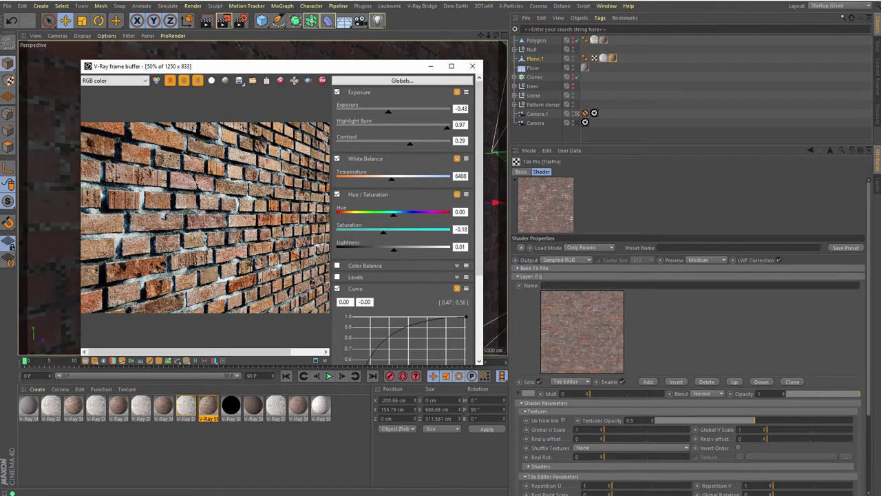
click(528, 276)
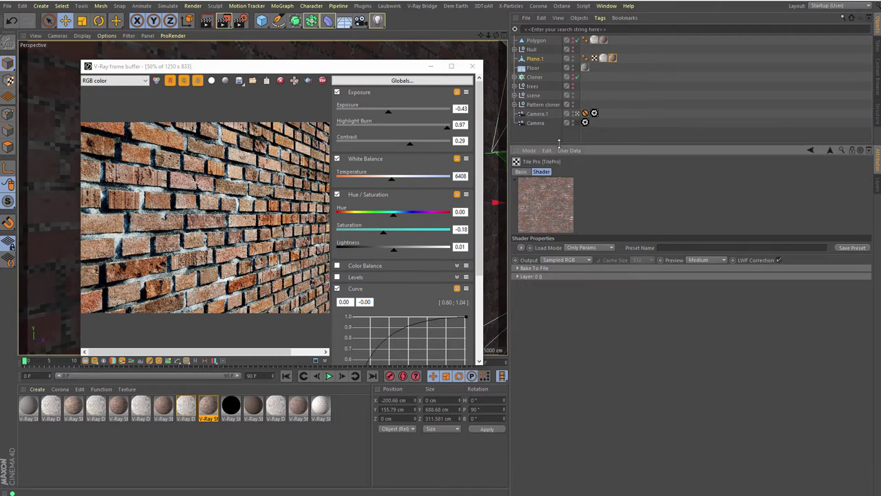
drag(561, 146, 558, 65)
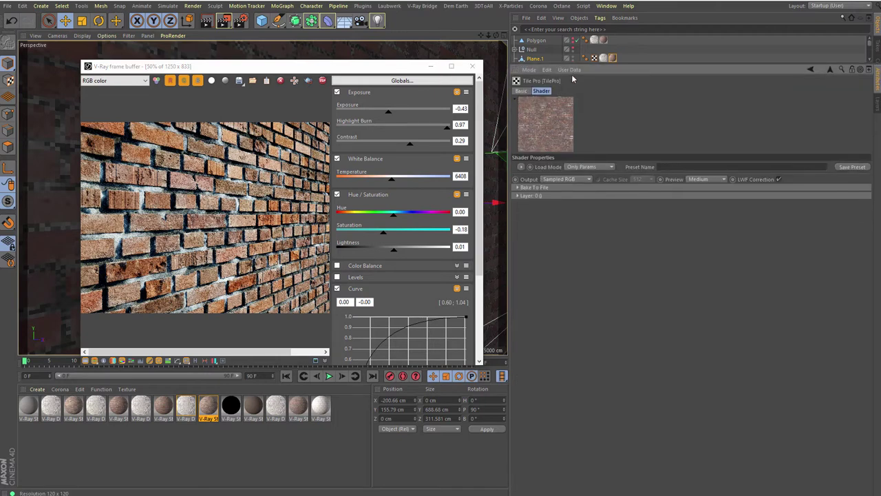
drag(562, 64, 569, 143)
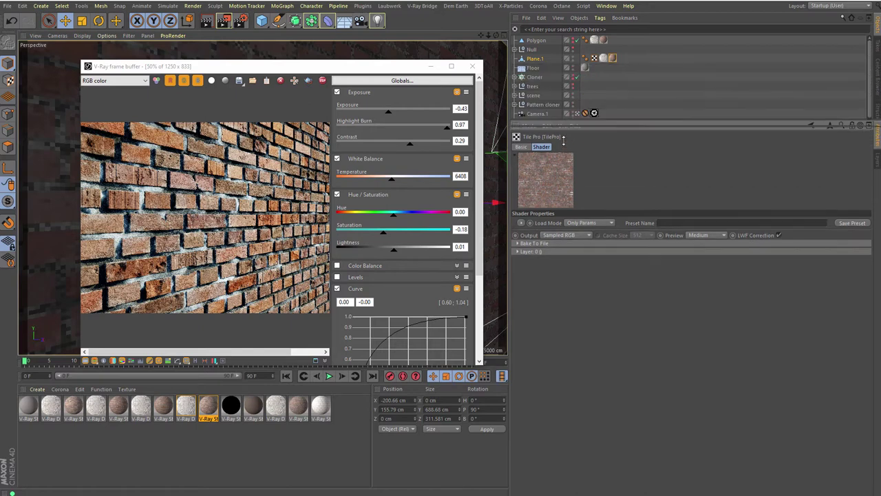
Step: Open Plane.1's Tile Pro shader, expand Layer 0 0, and set Preview to Super Huge
click(614, 59)
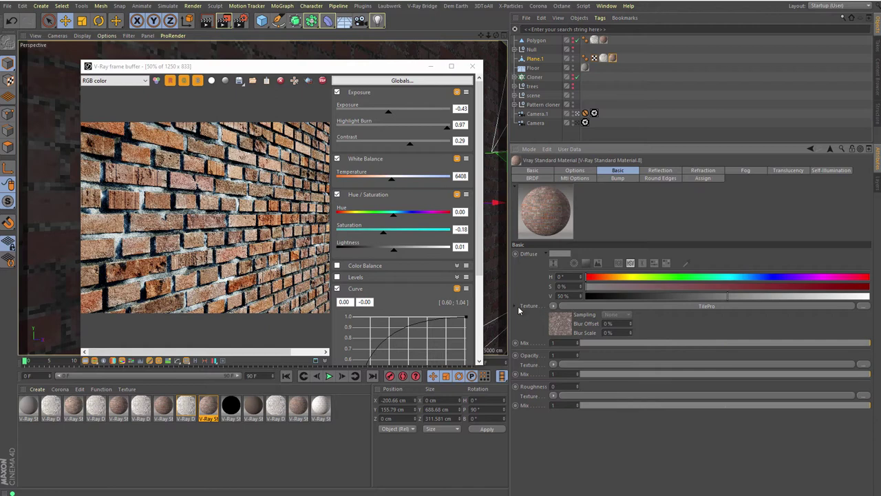
click(559, 326)
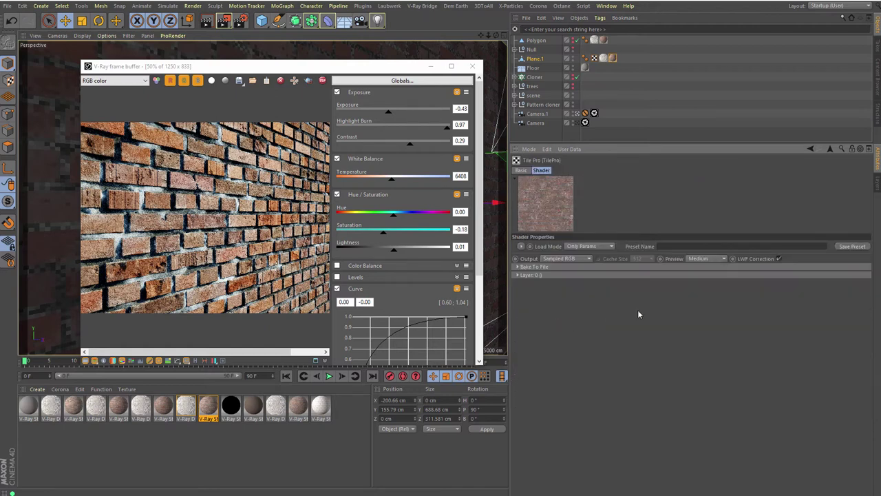
click(531, 274)
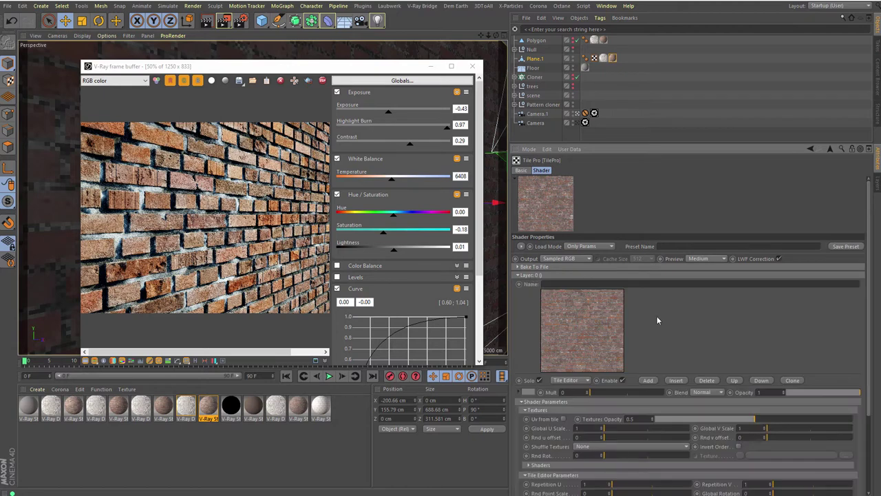
scroll(681, 342, down, 3)
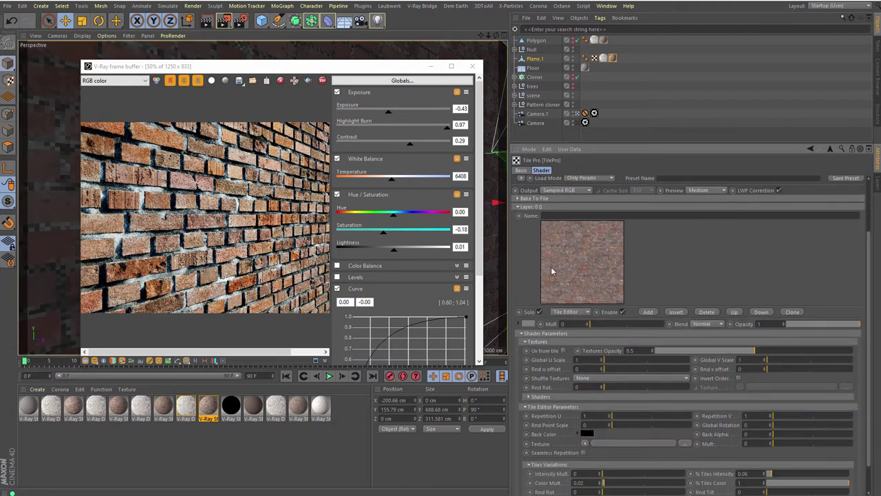
click(708, 190)
click(699, 245)
Step: Return the Tile Pro preview to Medium and collapse Shader Parameters
click(700, 191)
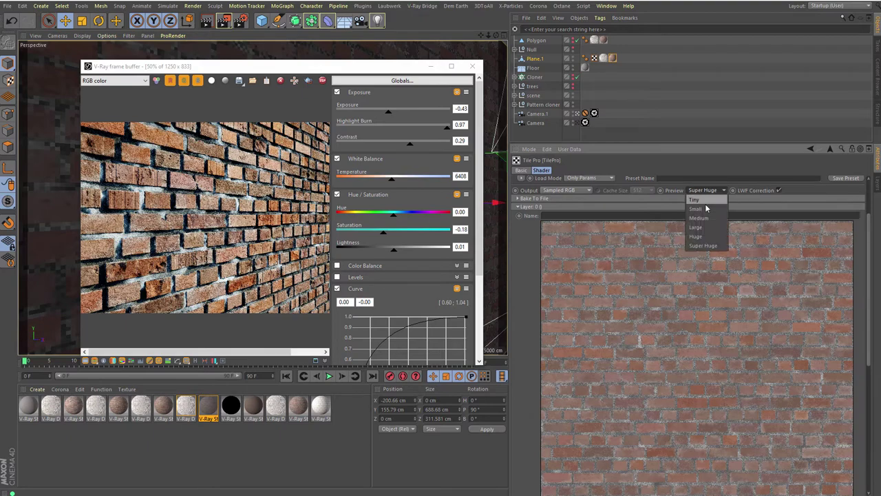
click(699, 218)
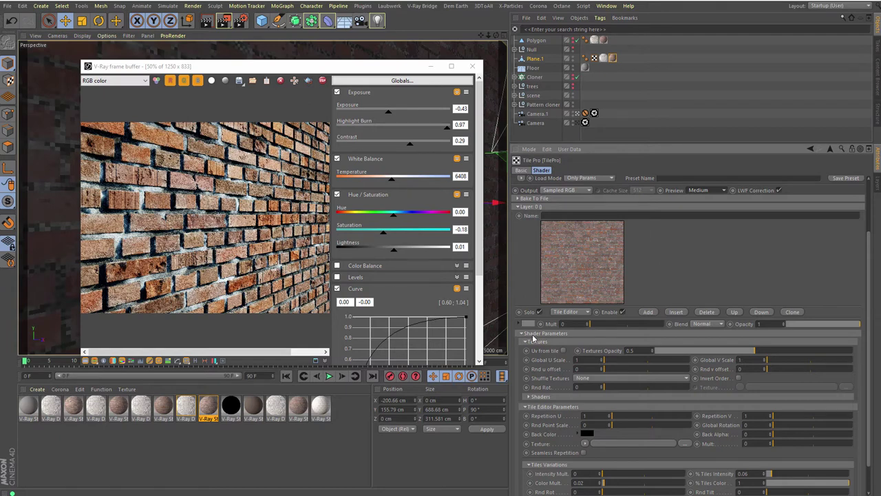
click(529, 333)
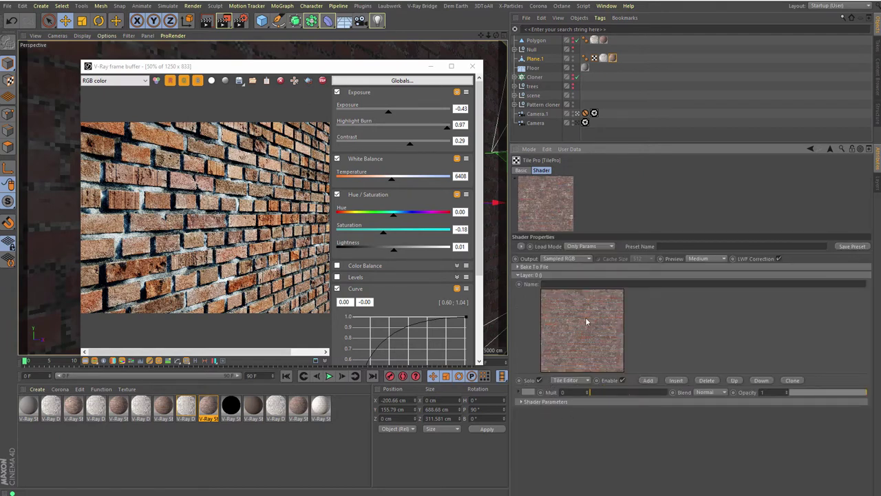
Step: Open the brick layer's Tile Editor to view its numbered tile grid
double_click(593, 325)
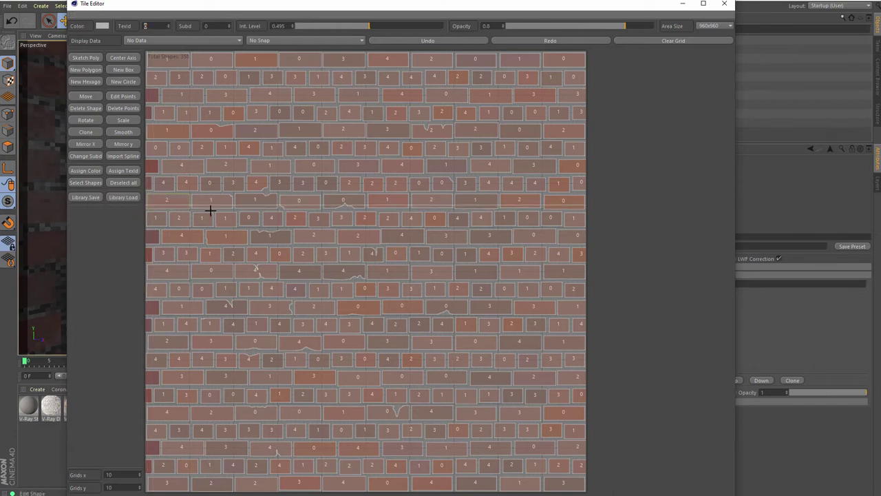
click(129, 199)
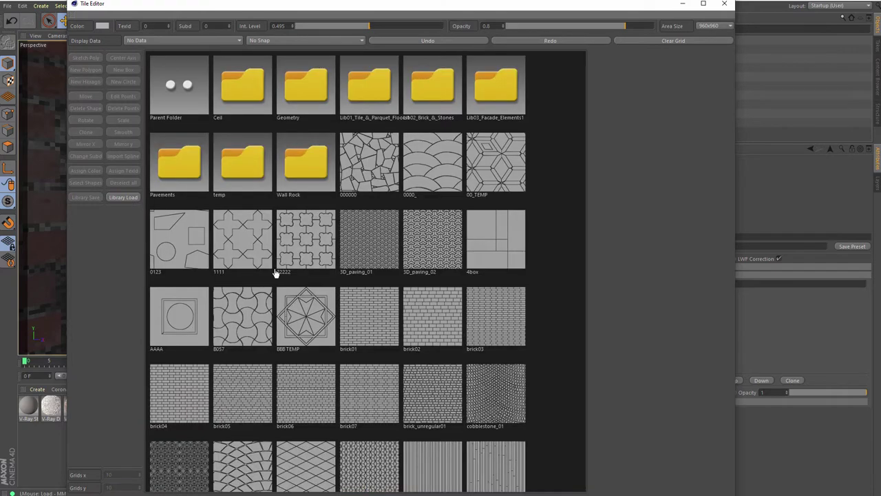
scroll(273, 281, down, 2)
scroll(273, 281, down, 2)
scroll(274, 284, down, 1)
scroll(274, 285, down, 1)
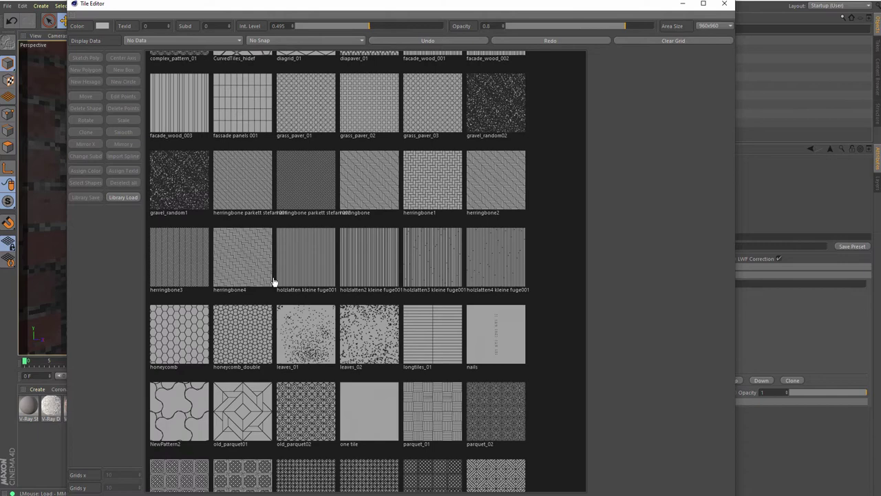
scroll(273, 287, up, 1)
scroll(273, 289, up, 2)
scroll(285, 289, up, 1)
scroll(285, 289, up, 1)
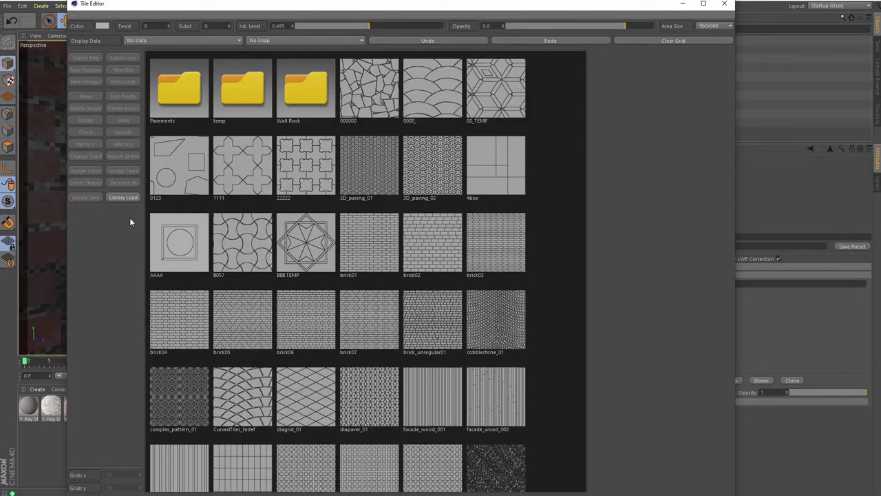
click(130, 198)
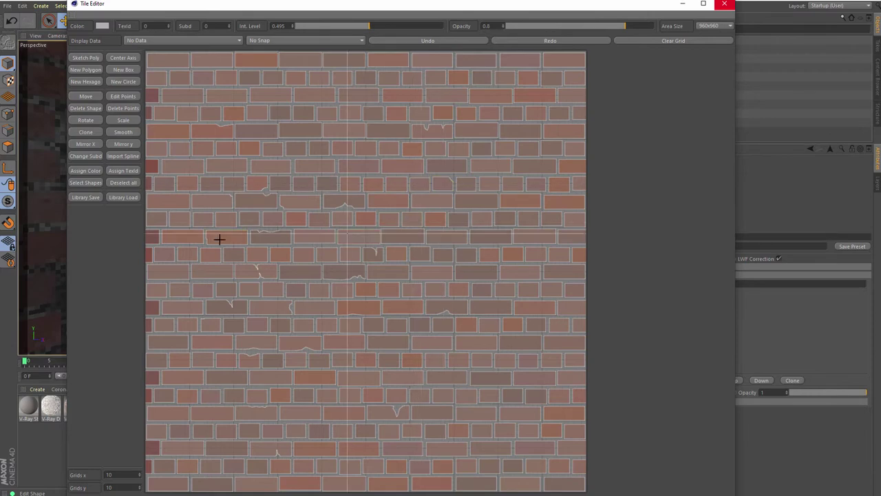
Step: Close the Tile Editor and expand the brick layer's Textures group, folding Tile Editor Parameters
click(724, 4)
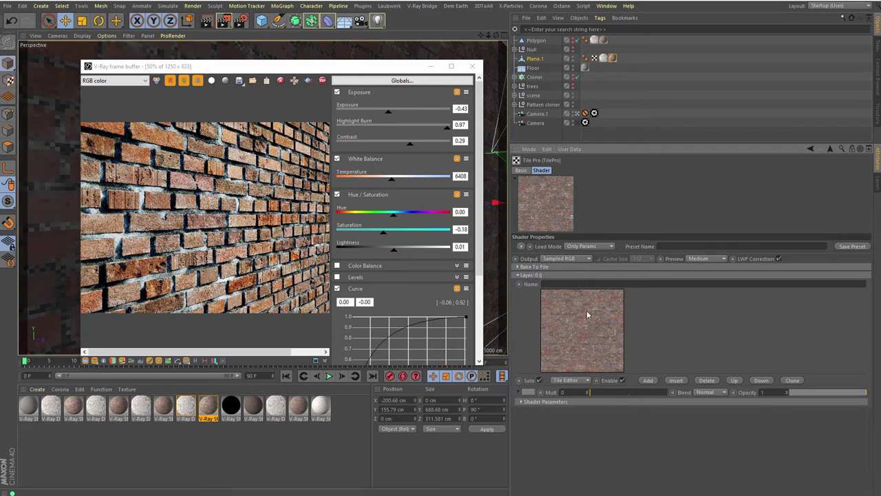
click(547, 401)
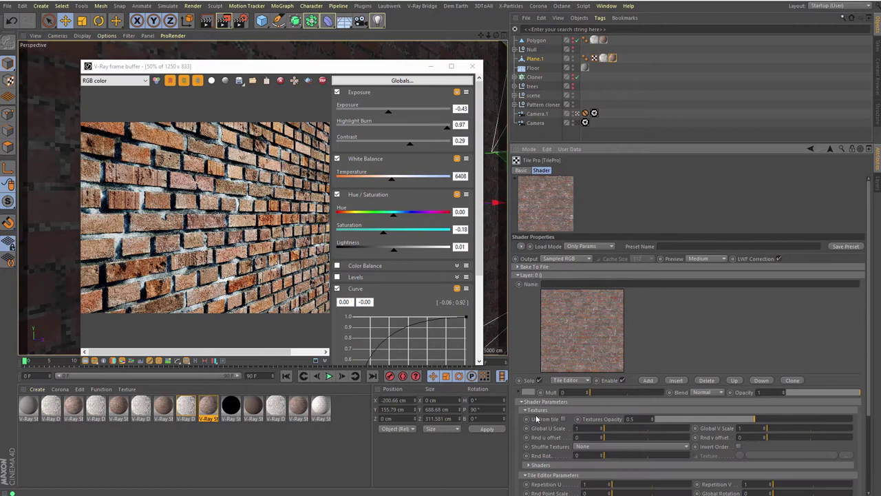
scroll(698, 352, down, 2)
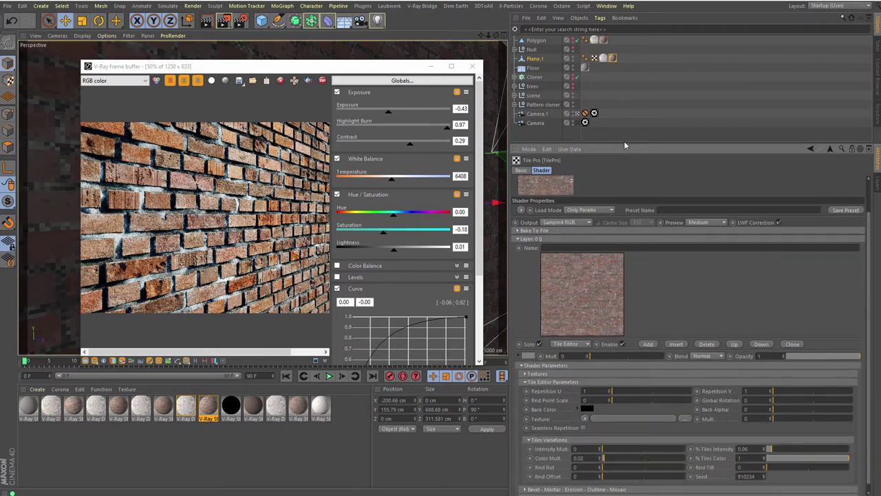
drag(625, 142, 625, 68)
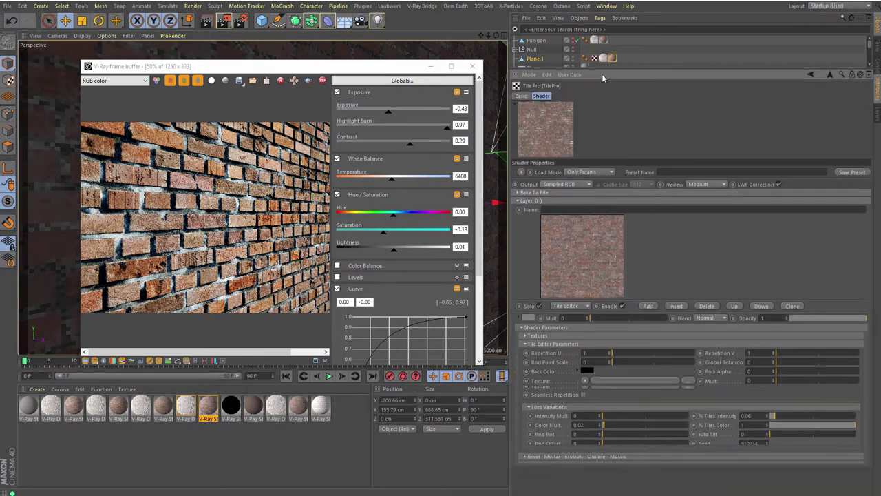
click(526, 344)
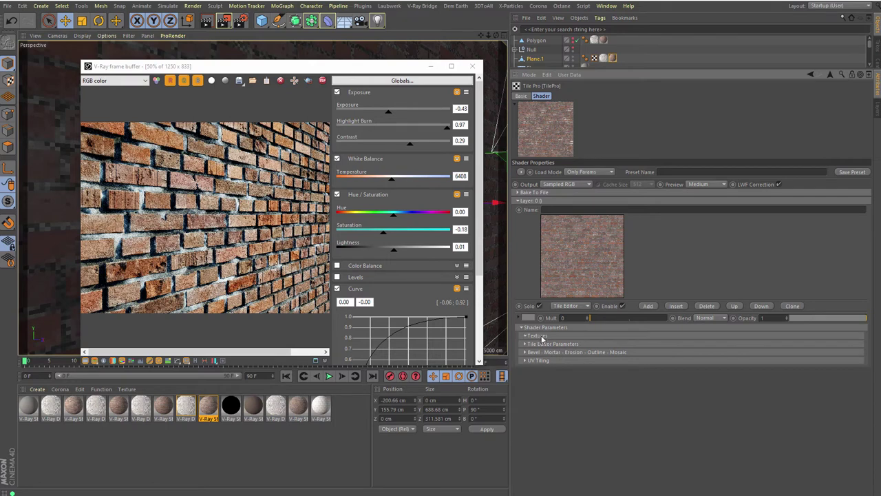
click(542, 336)
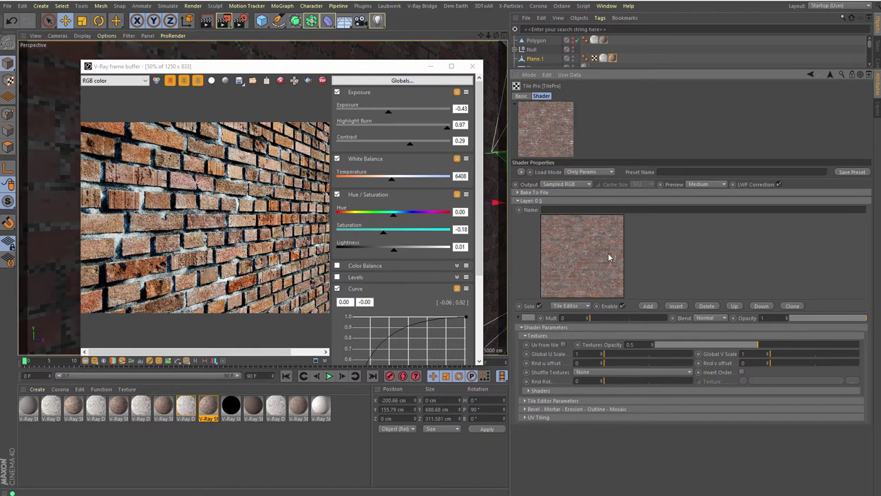
click(541, 390)
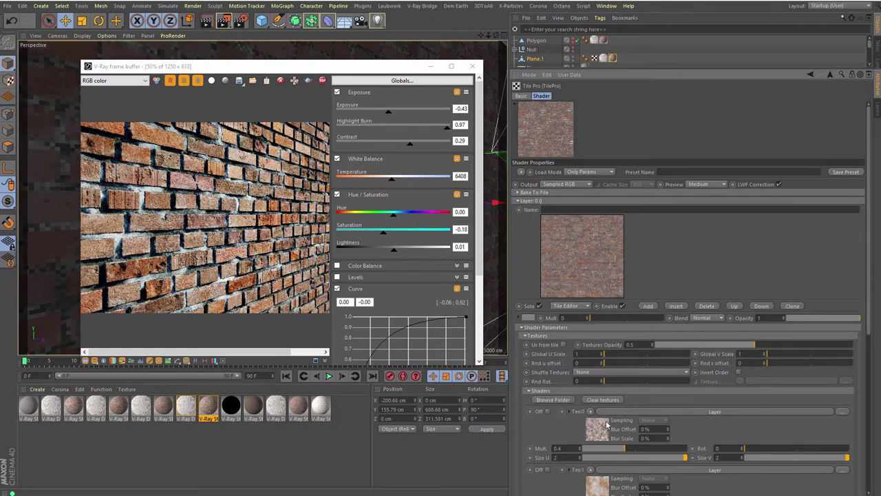
scroll(547, 413, down, 3)
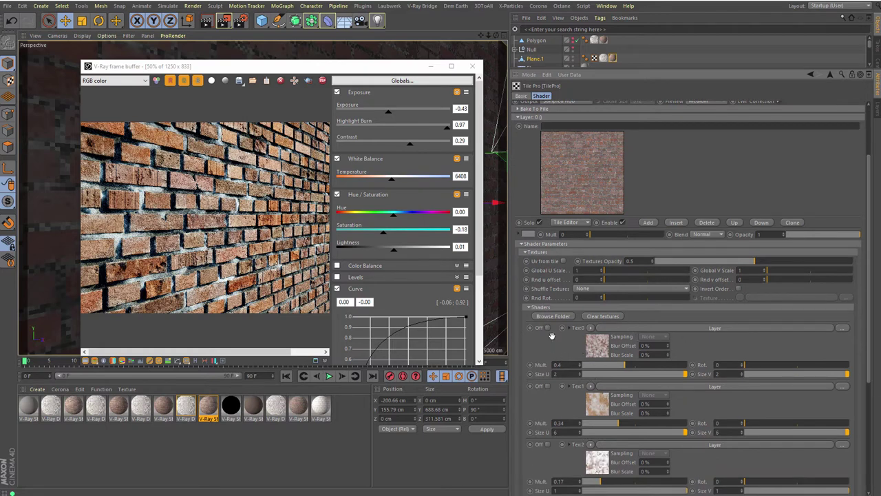
scroll(585, 310, down, 2)
scroll(653, 275, down, 1)
scroll(688, 248, down, 1)
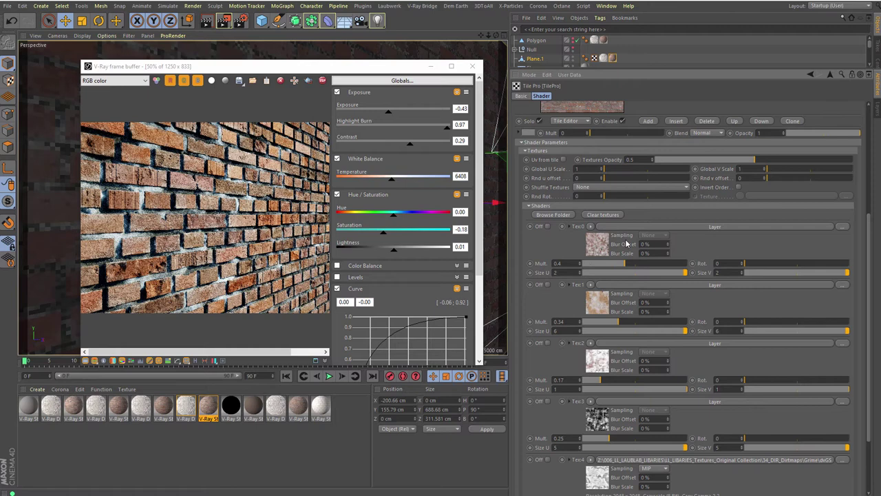
click(547, 206)
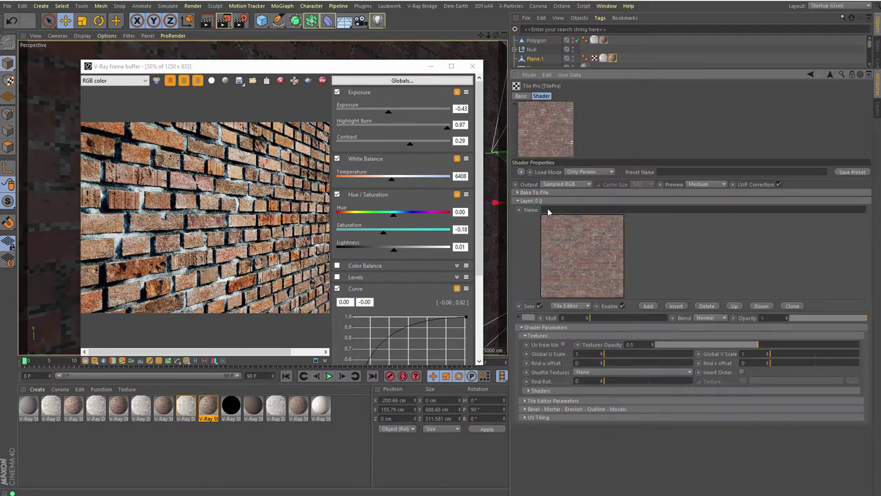
Step: Set the brick tile variations to Intensity Mult 0.06 and % Tiles Intensity 0, rotation left at 0
click(539, 399)
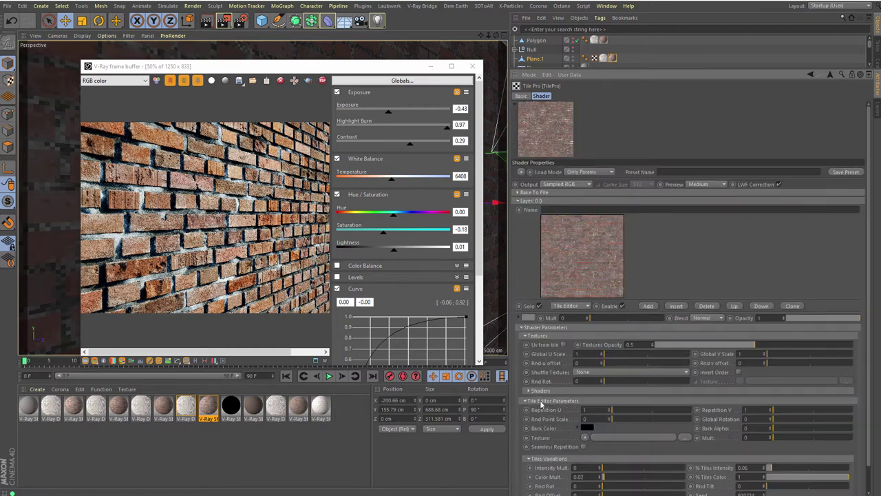
click(537, 335)
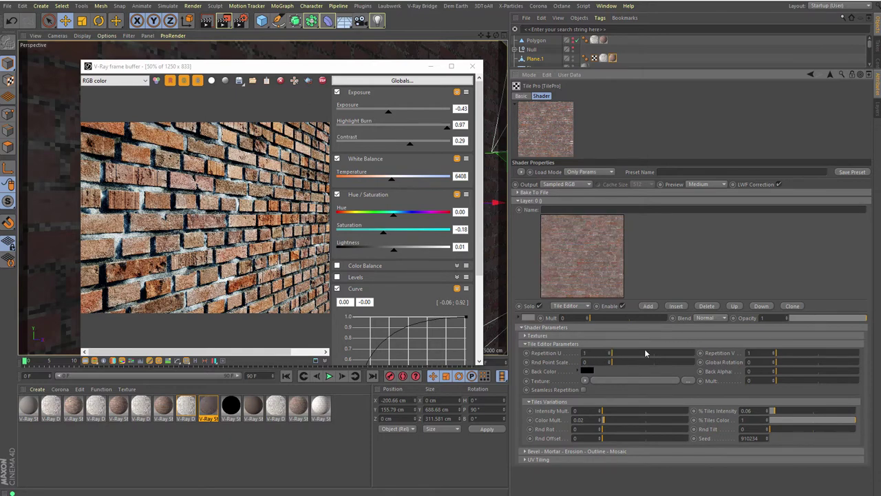
drag(797, 360, 782, 364)
mouse_move(634, 411)
mouse_down()
mouse_move(610, 418)
mouse_move(642, 419)
mouse_up()
mouse_move(771, 411)
mouse_down()
mouse_move(824, 411)
mouse_move(771, 418)
mouse_up()
drag(635, 410, 605, 413)
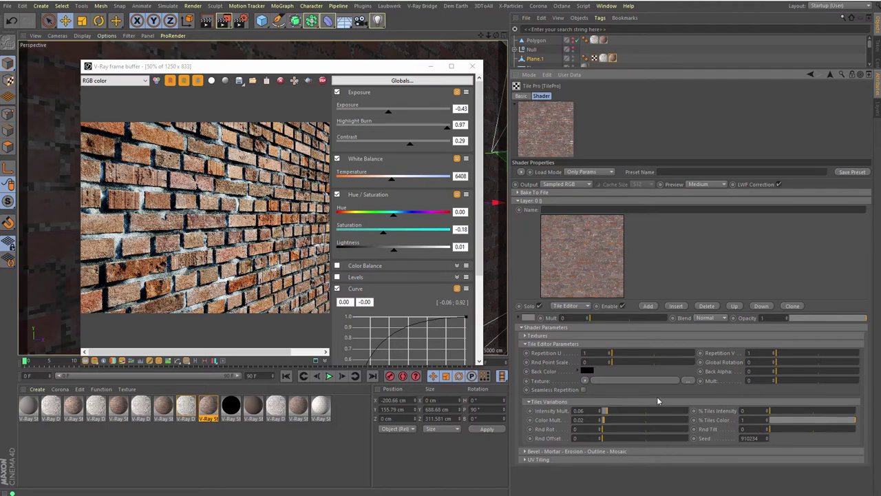
click(542, 345)
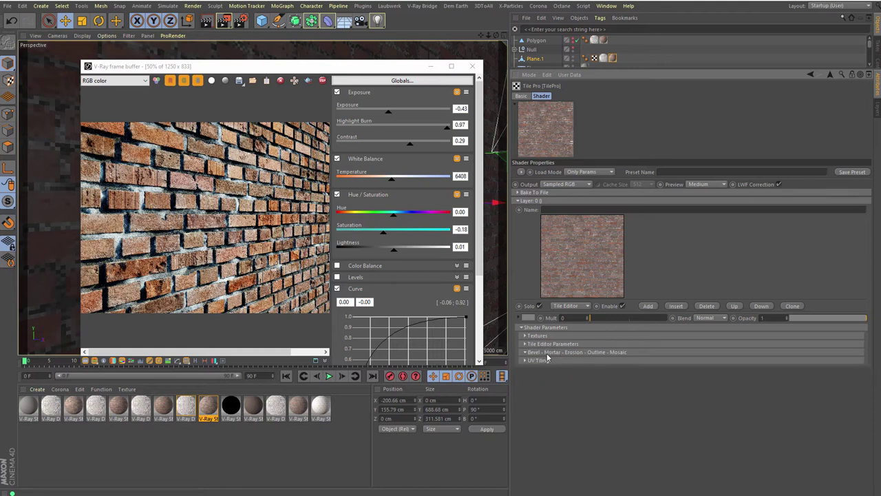
Step: Step through Bevel and Mortar to reveal Erosion: Noise texture, Mult 0.8, Scale 0.2
scroll(681, 275, down, 3)
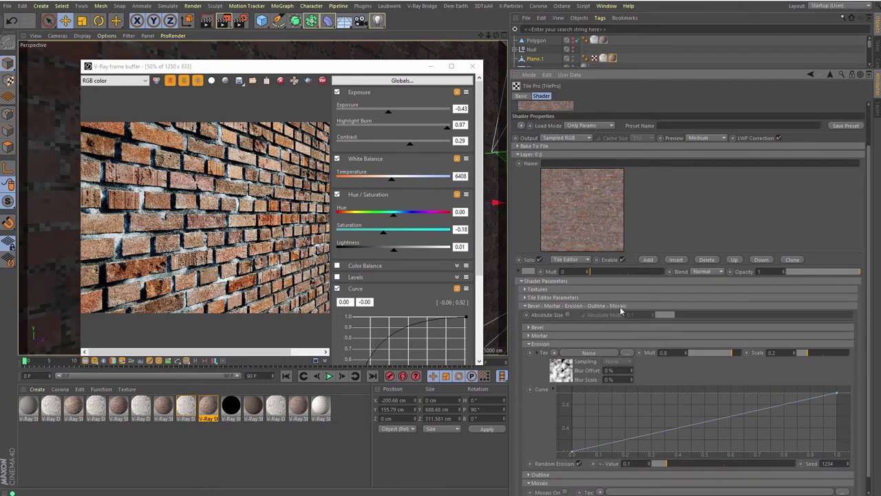
click(540, 344)
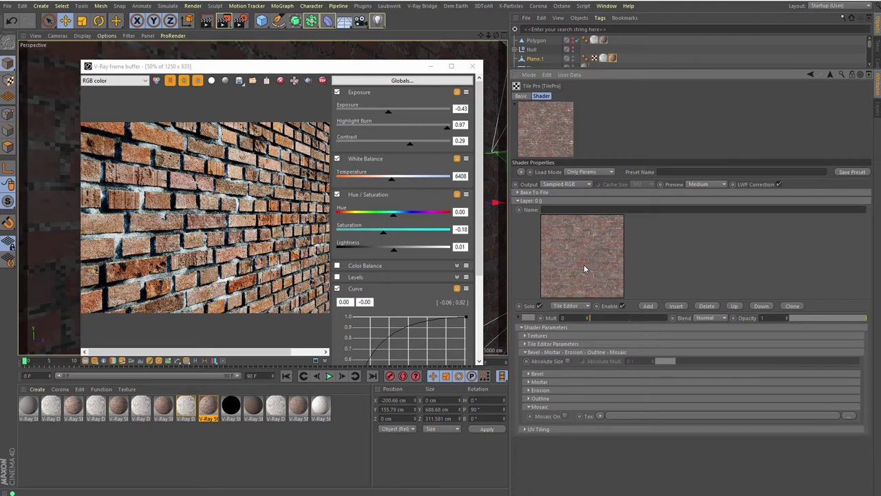
click(528, 373)
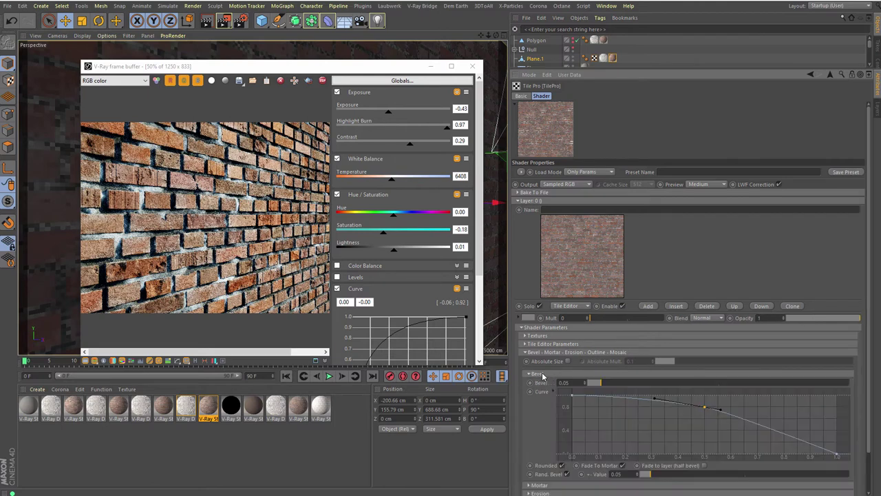
click(542, 374)
click(541, 382)
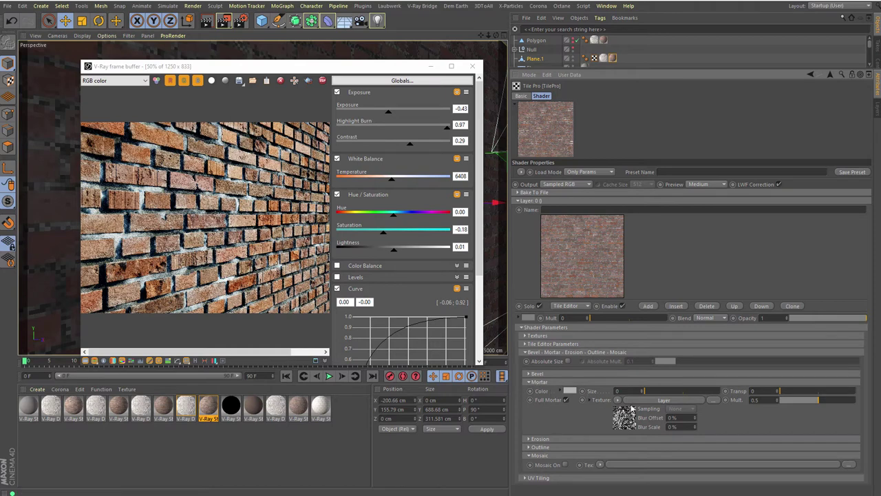
click(540, 382)
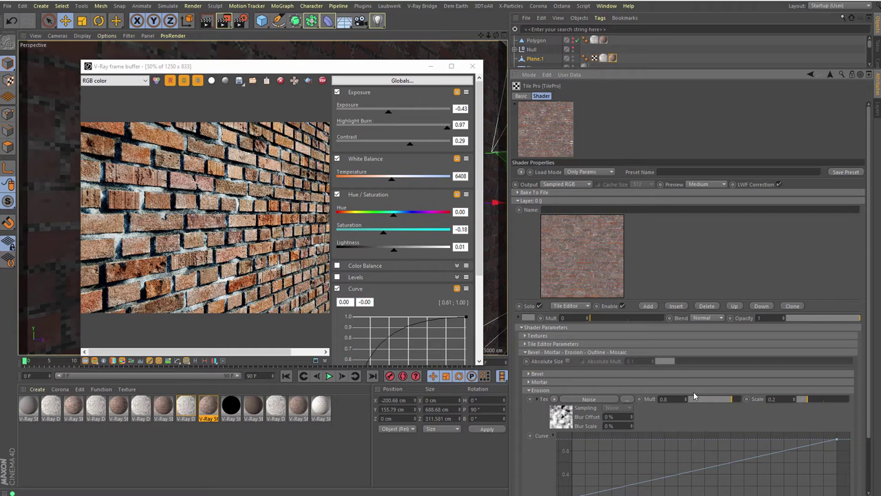
scroll(685, 417, down, 1)
scroll(678, 409, down, 1)
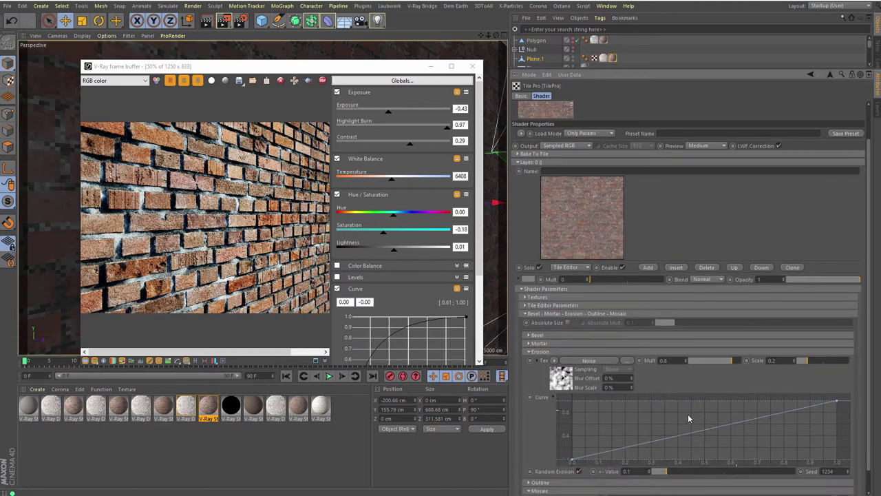
Step: Close Erosion, review the Outline settings, then bring up Mosaic with mosaic left off
click(541, 352)
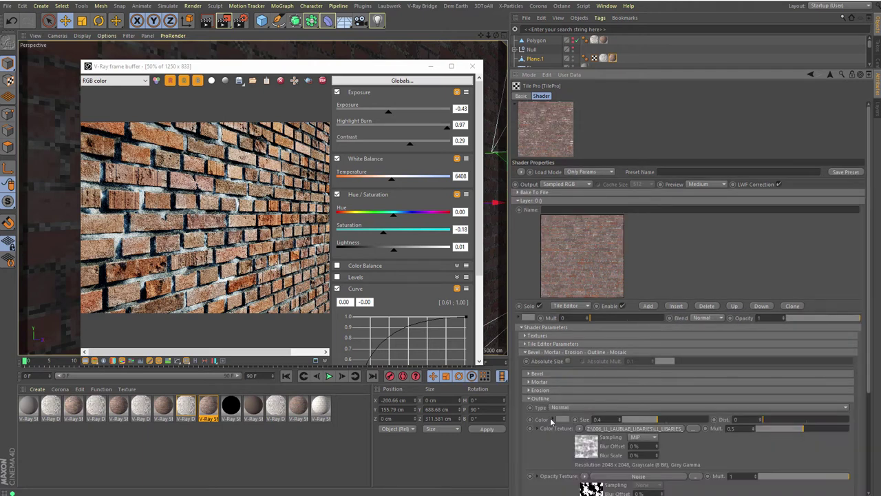
scroll(547, 440, down, 1)
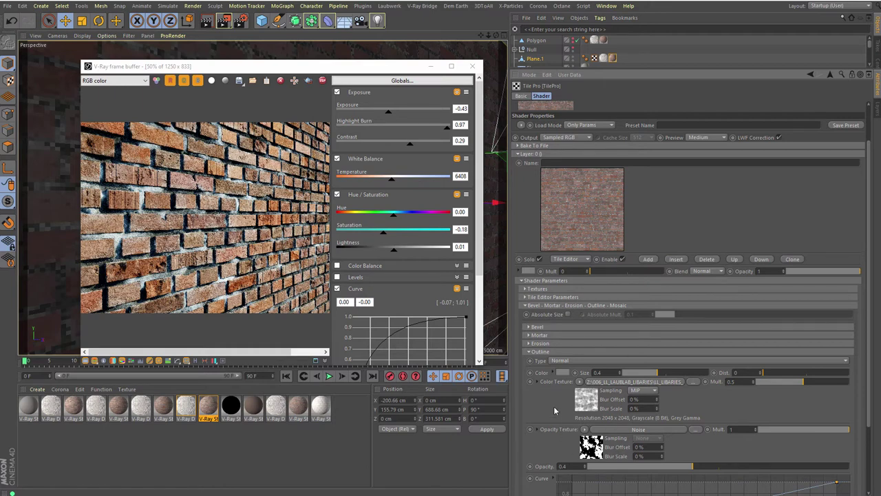
scroll(552, 408, down, 1)
click(540, 342)
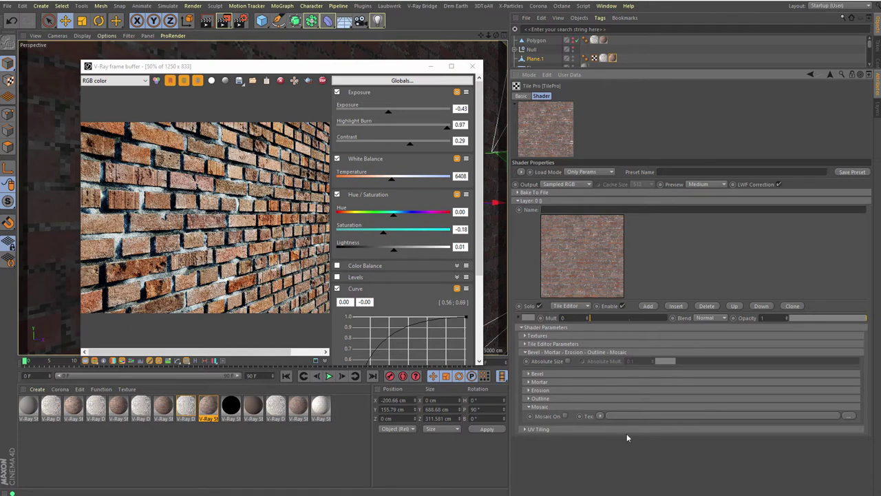
Step: Review UV tiling (on, offsets 0, sizes 1), then show Textures with opacity 0.5
click(541, 429)
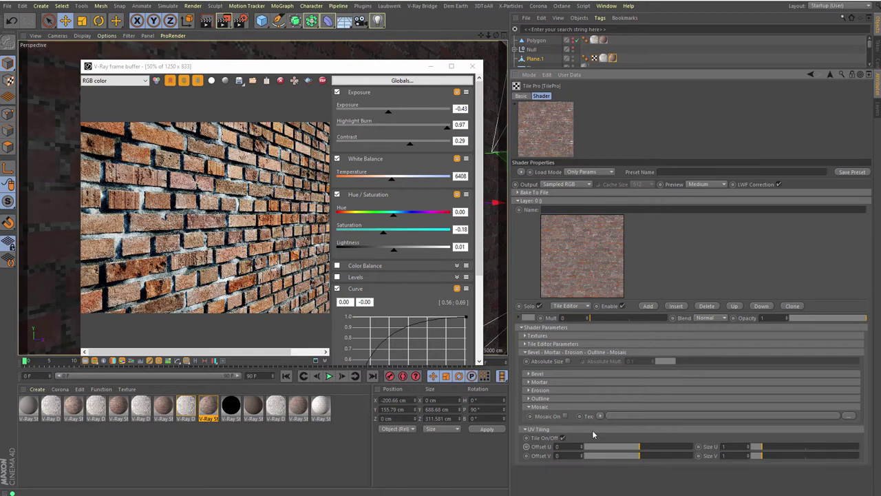
click(545, 429)
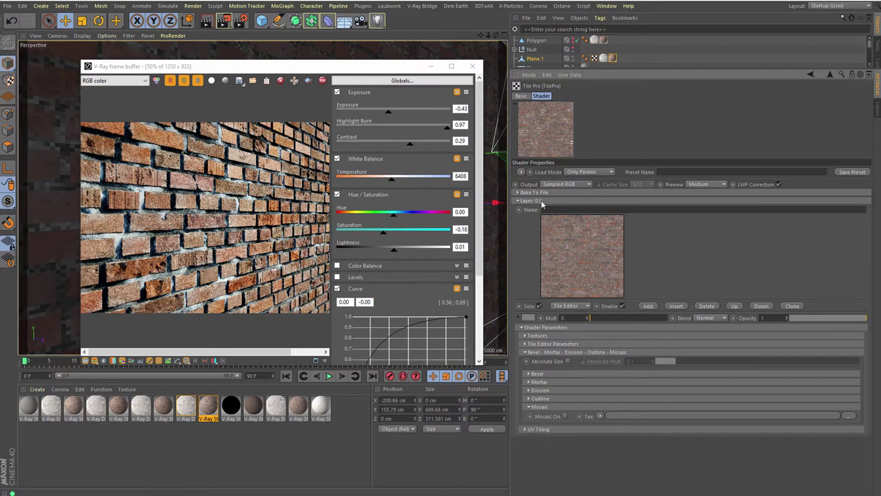
click(544, 352)
click(539, 335)
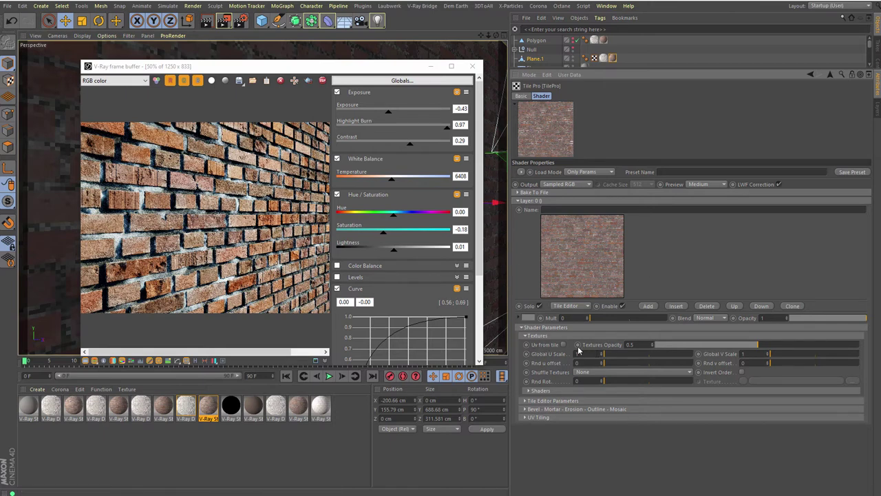
click(545, 335)
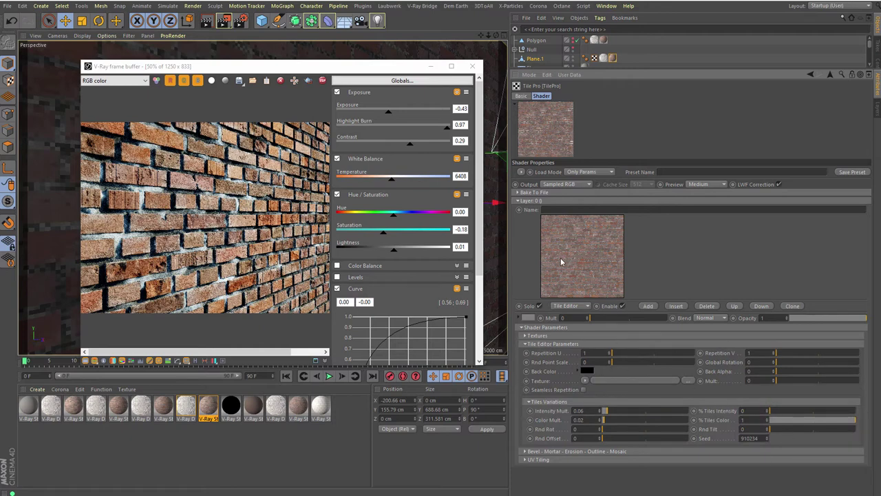
click(551, 343)
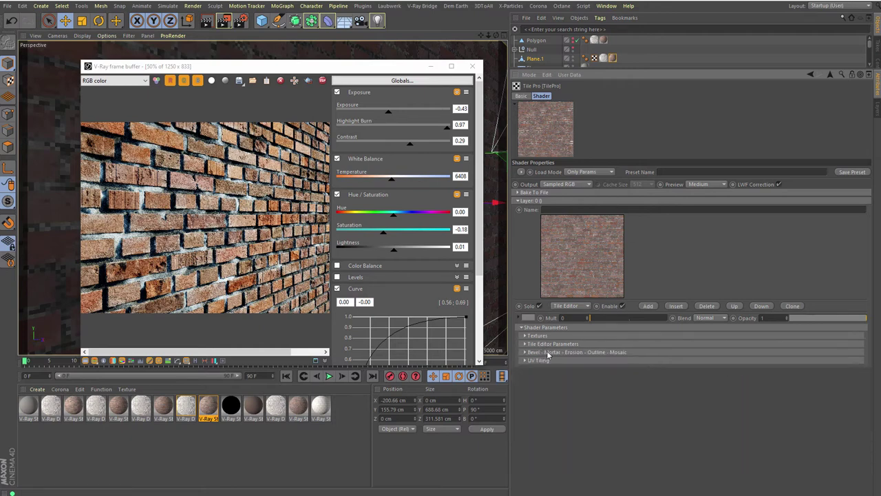
click(548, 351)
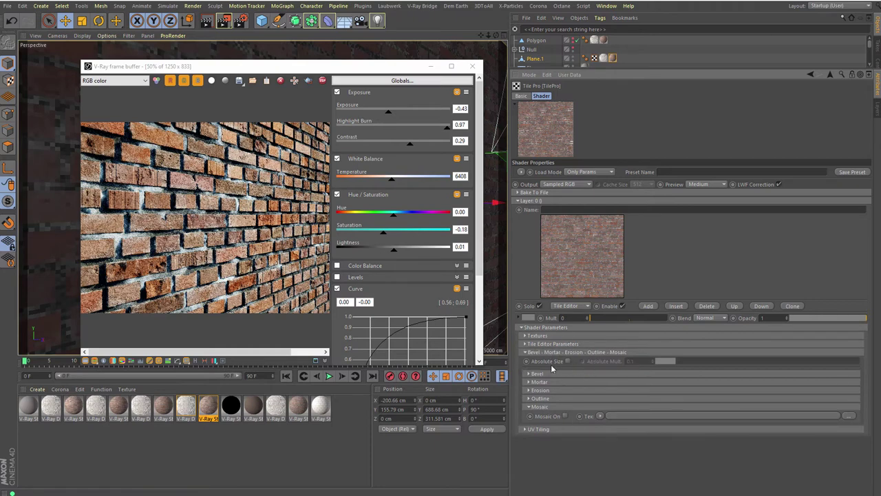
click(558, 352)
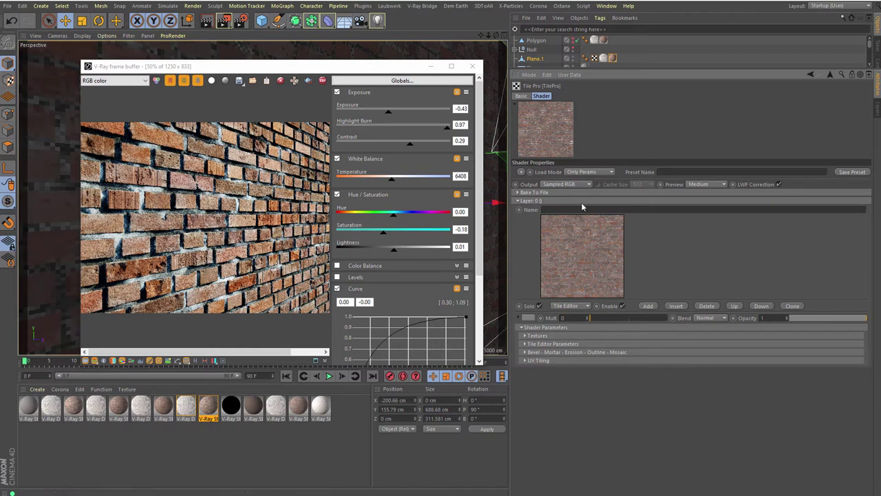
click(568, 185)
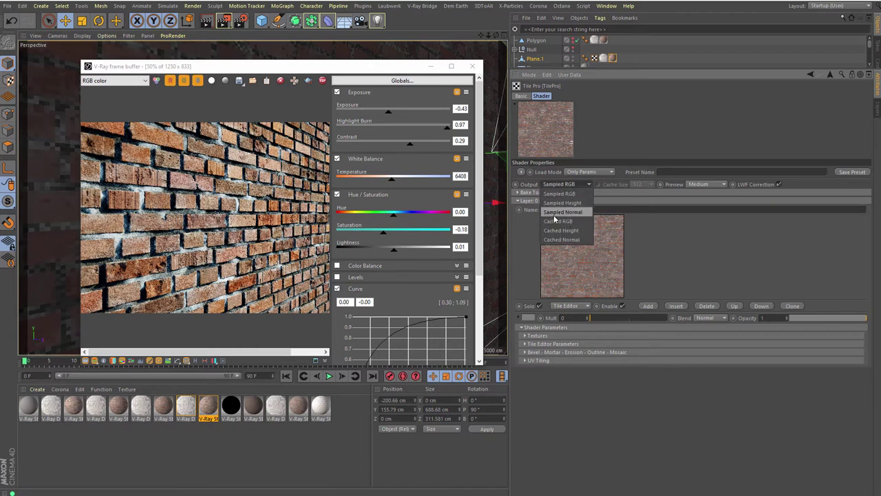
click(562, 212)
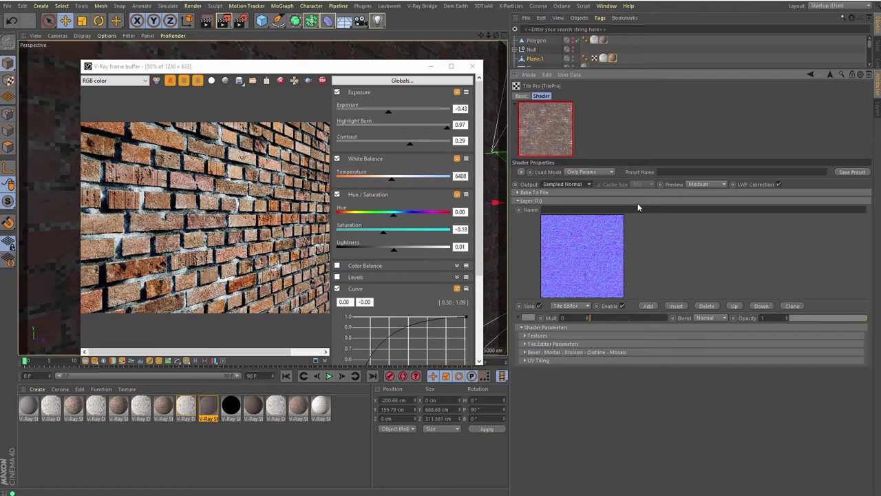
click(566, 185)
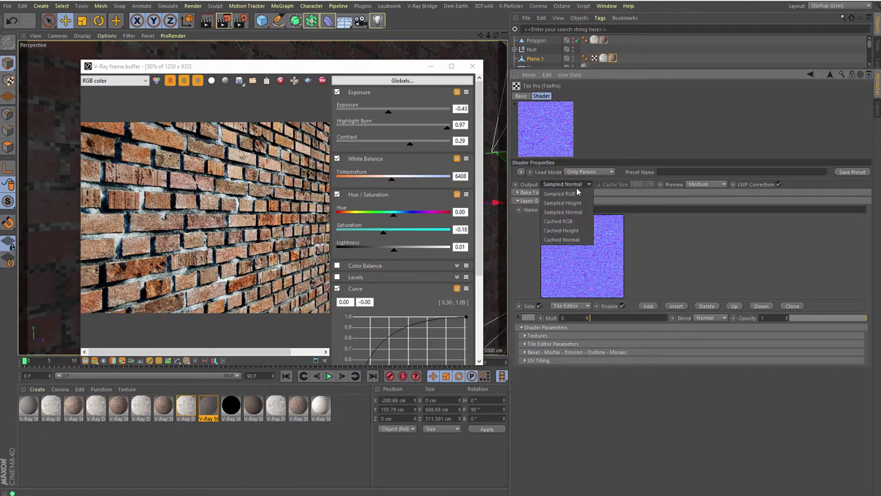
click(566, 208)
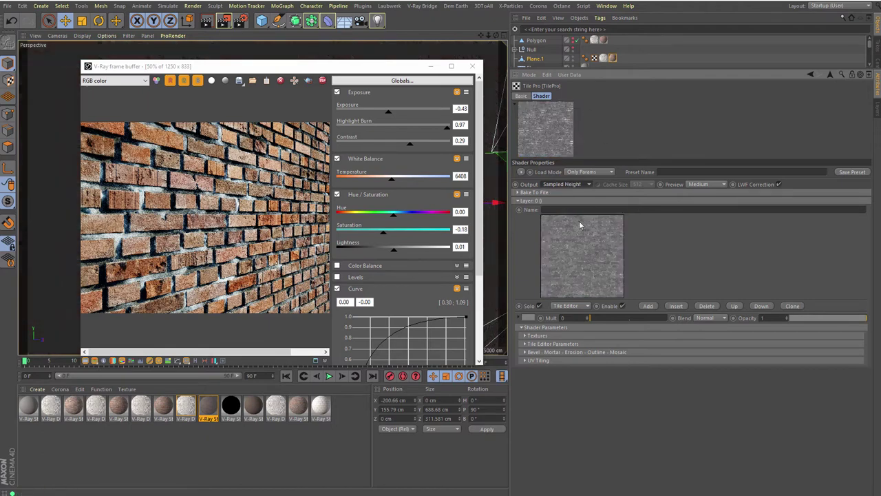
click(563, 183)
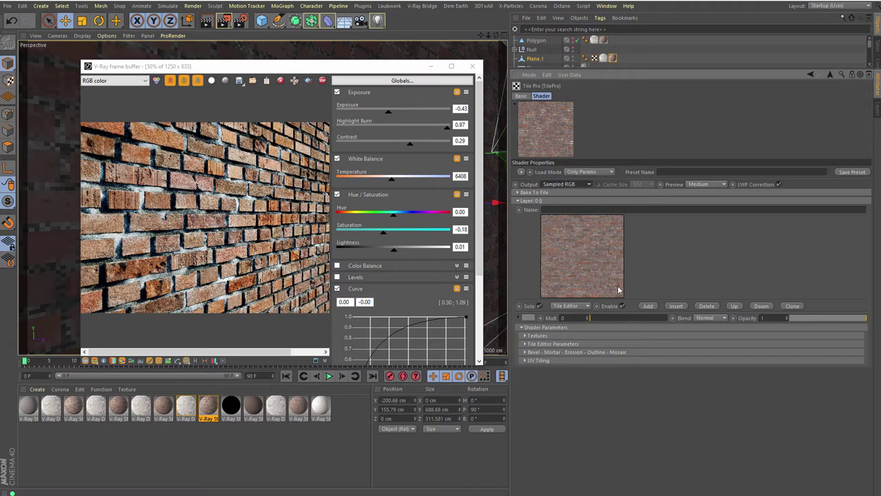
Step: Review the brick material's Basic, Reflection and Bump pages, then open the V-Ray displace material
click(624, 71)
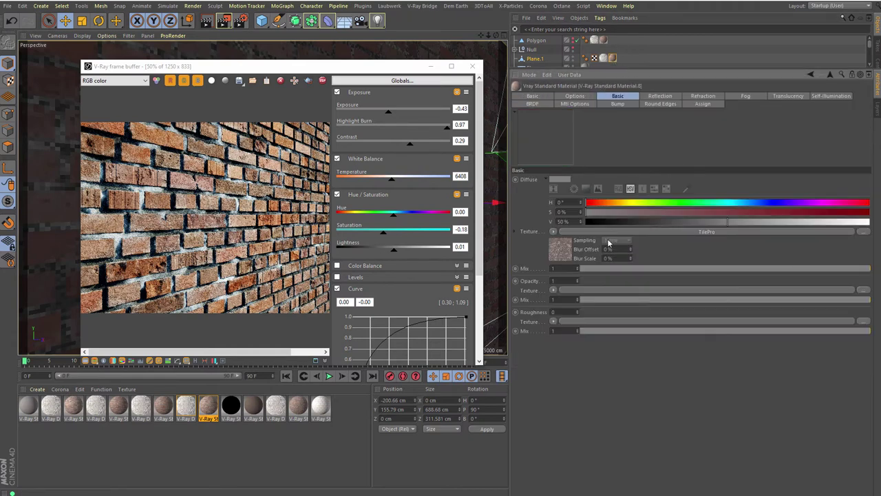
click(671, 98)
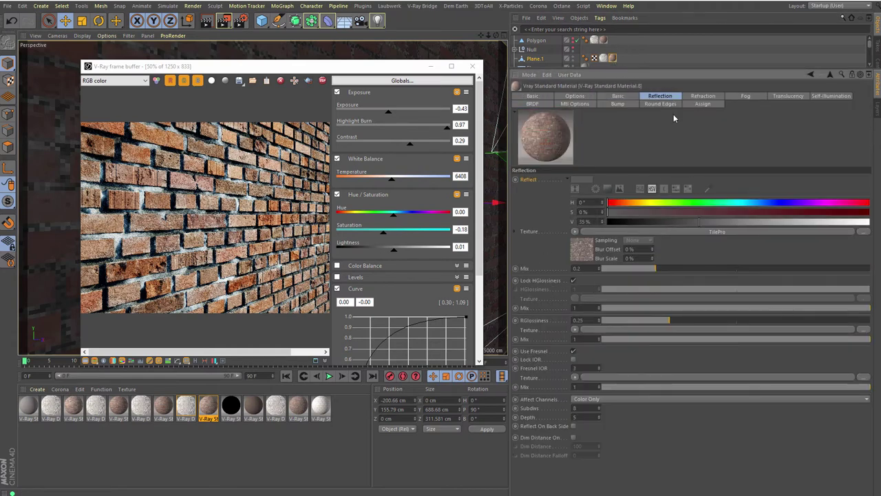
click(609, 105)
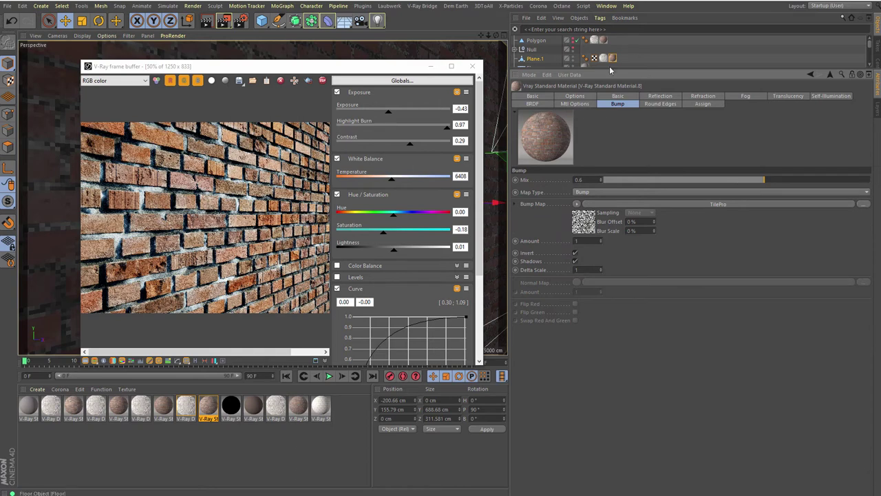
double_click(605, 58)
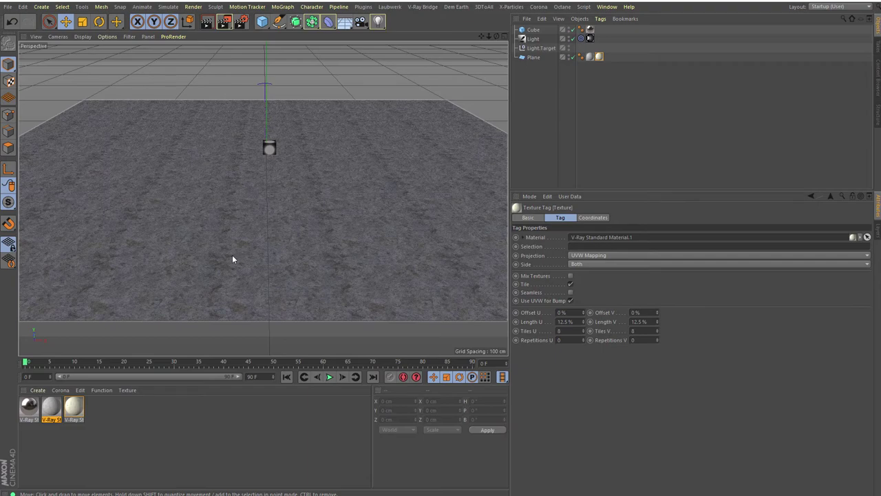
Step: Render the tiled stone ground scene as a preview, inspect it, and close the render
click(223, 26)
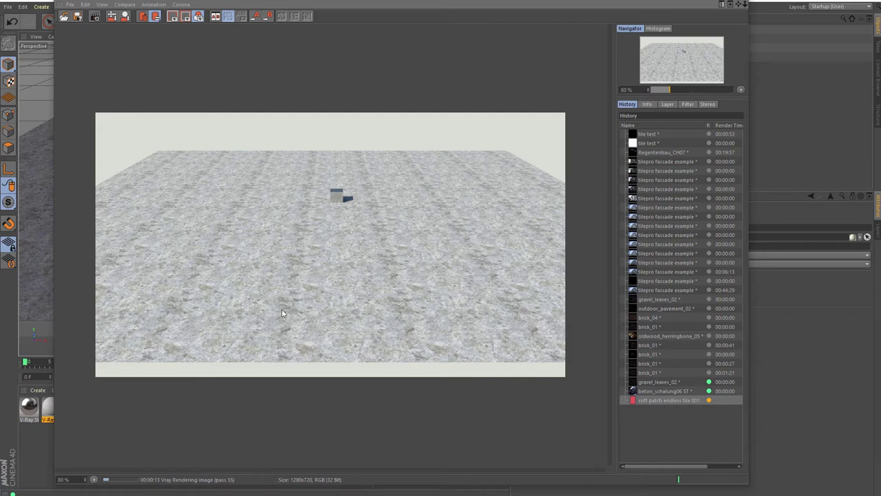
scroll(303, 254, up, 1)
scroll(285, 299, up, 1)
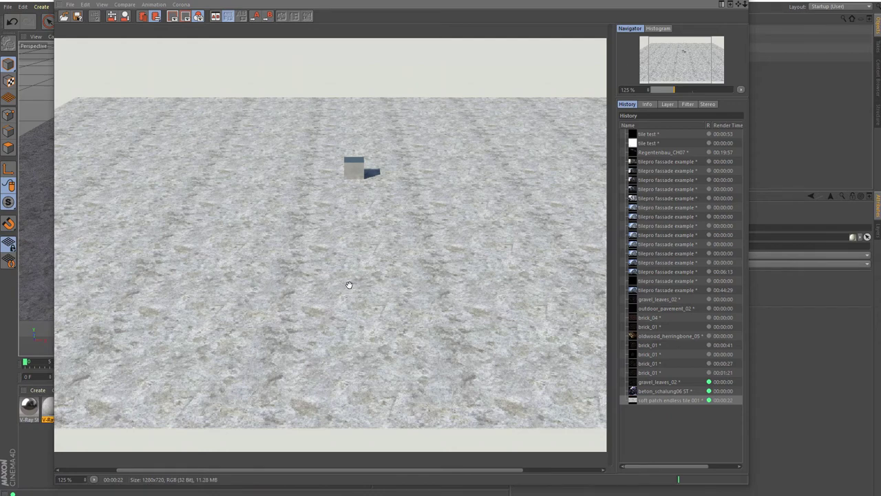
scroll(290, 315, down, 1)
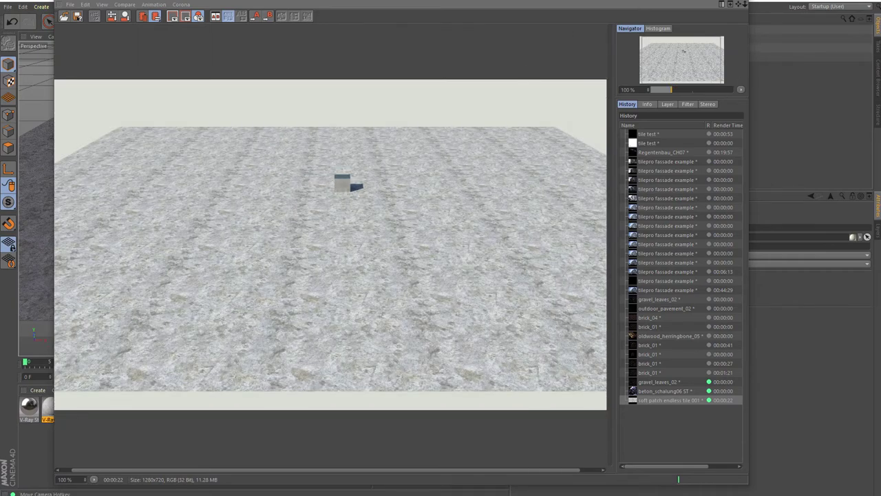
click(743, 3)
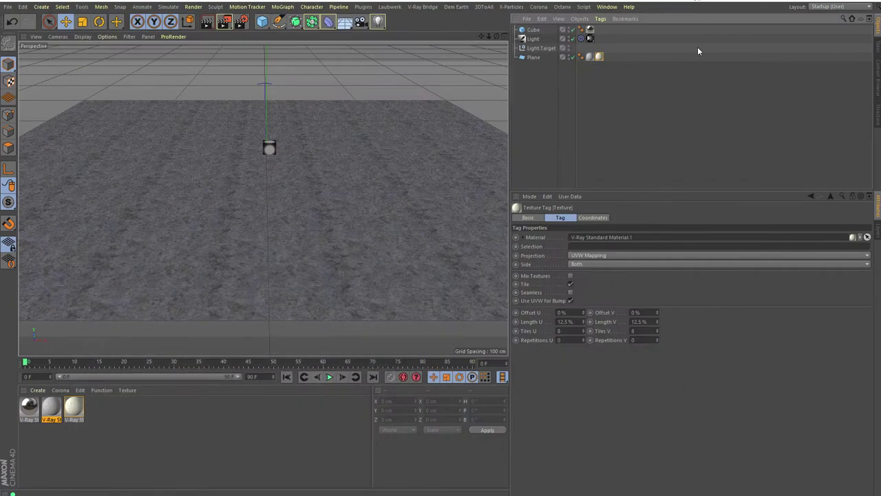
Step: Inspect the plane's second texture tag's V-Ray material and render the current scene
click(589, 56)
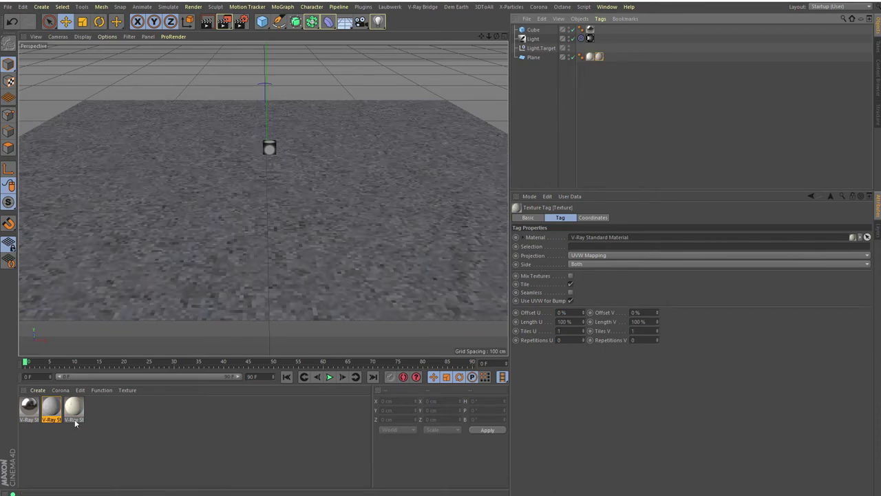
double_click(599, 57)
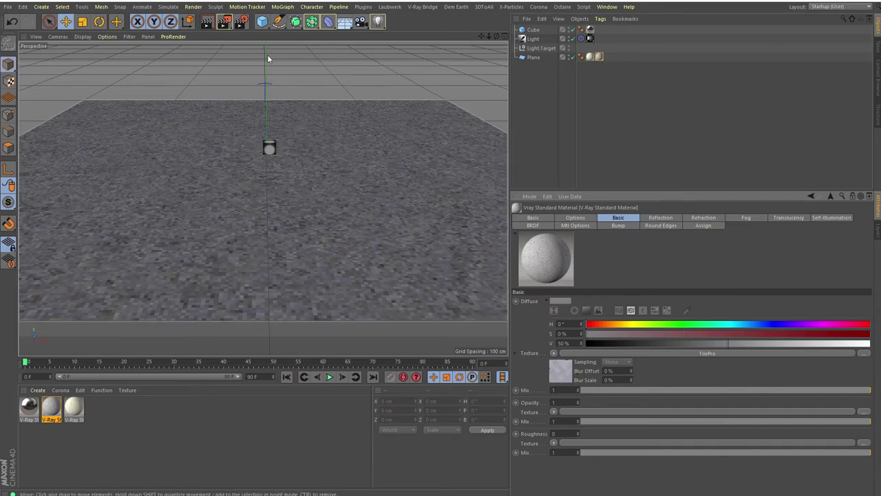
click(225, 22)
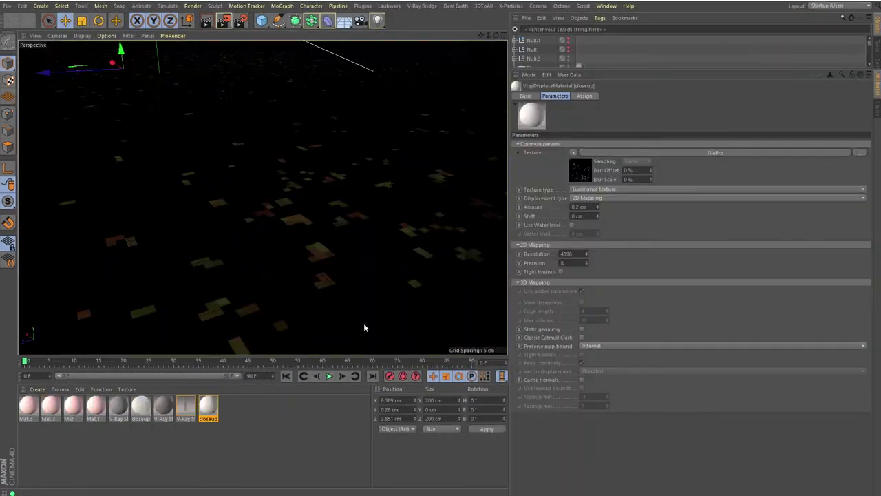
Step: Render the gravel floor scene and inspect the Tile Pro shader's properties
click(225, 22)
click(584, 172)
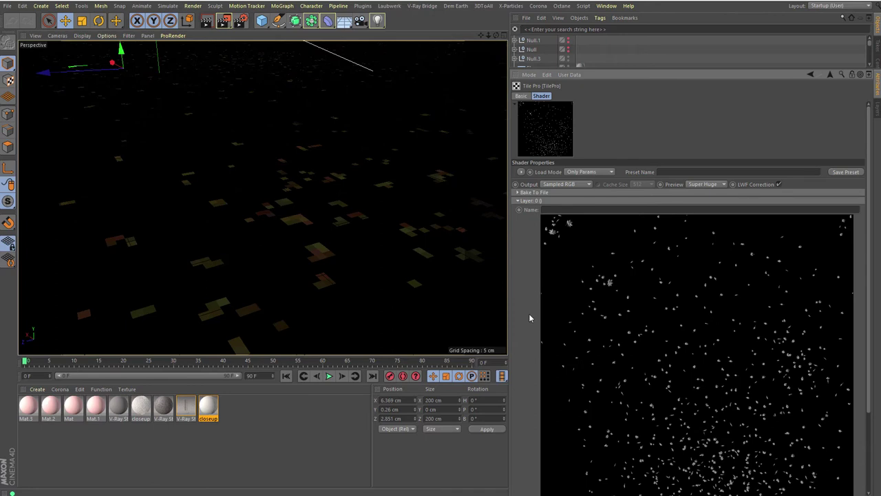
click(531, 201)
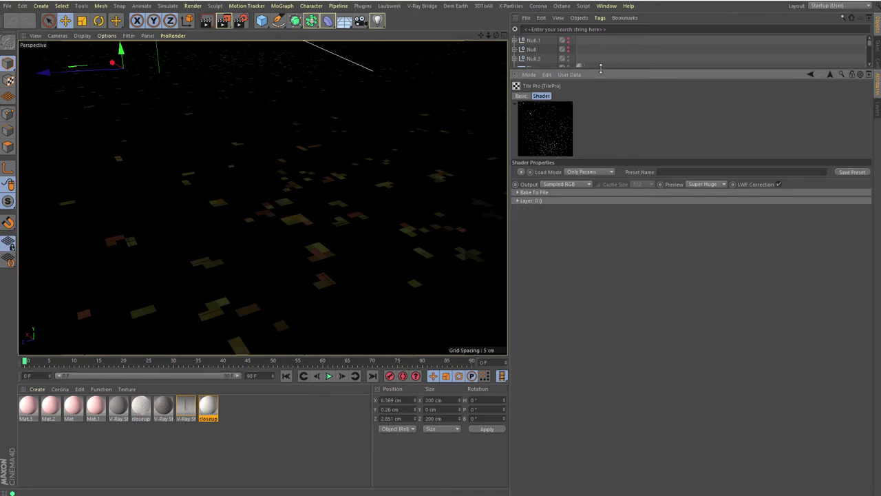
Step: Enlarge the object list and view the Bump page of Polygon.1's V-Ray material
drag(603, 69, 609, 188)
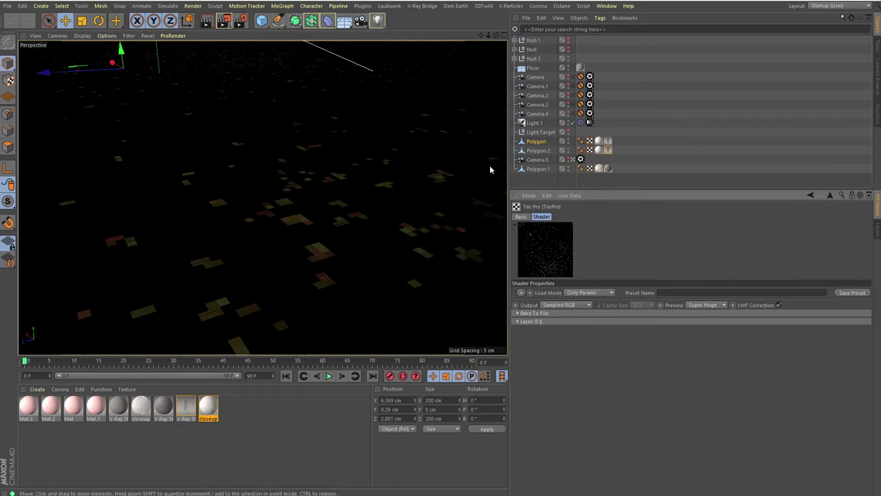
click(609, 169)
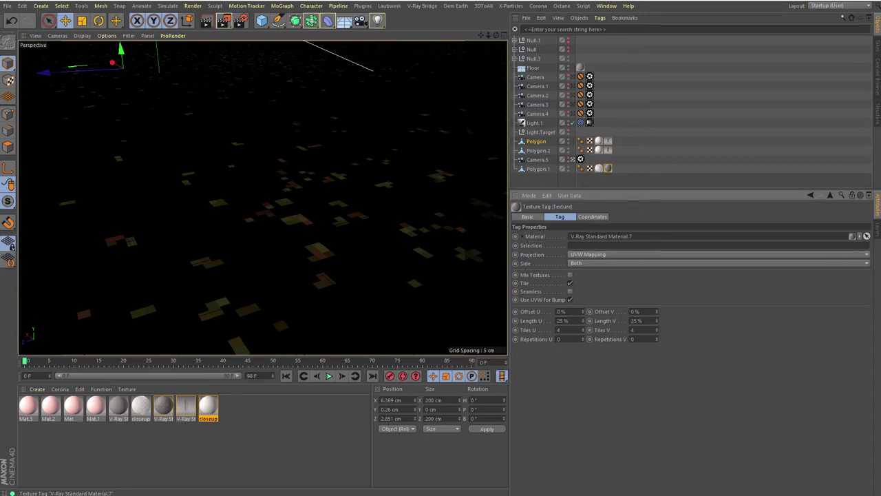
click(163, 406)
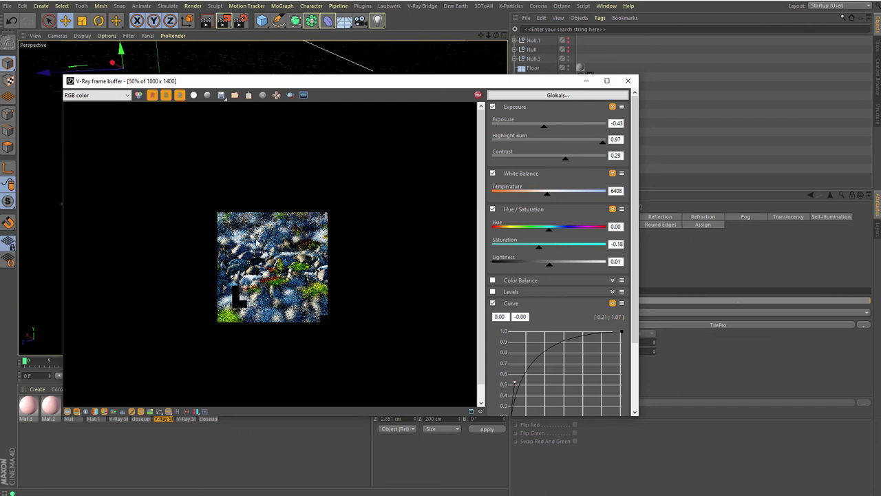
Step: Collapse Hue/Saturation, reposition the frame buffer, and zoom the gravel-and-leaves render as it completes
click(558, 210)
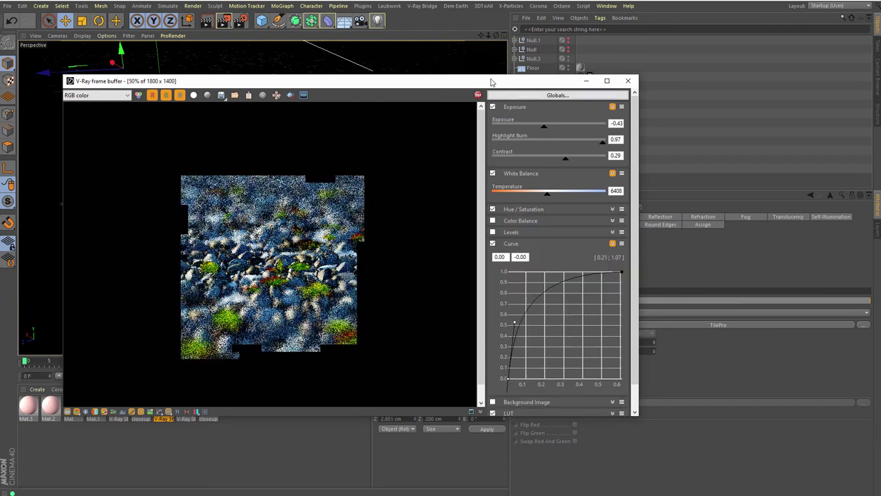
mouse_move(496, 86)
mouse_down()
mouse_move(518, 87)
mouse_move(643, 288)
mouse_move(529, 111)
mouse_move(459, 47)
mouse_move(474, 67)
mouse_move(427, 44)
mouse_move(360, 45)
mouse_move(460, 39)
mouse_up()
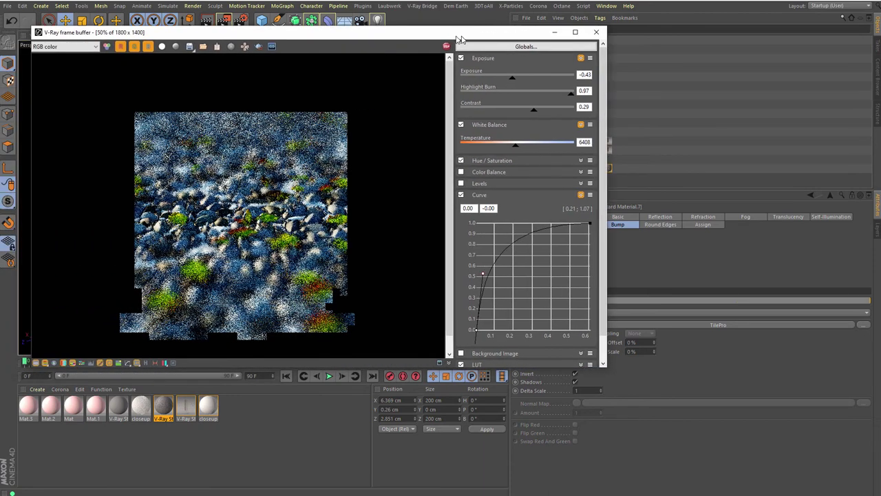
scroll(290, 238, up, 2)
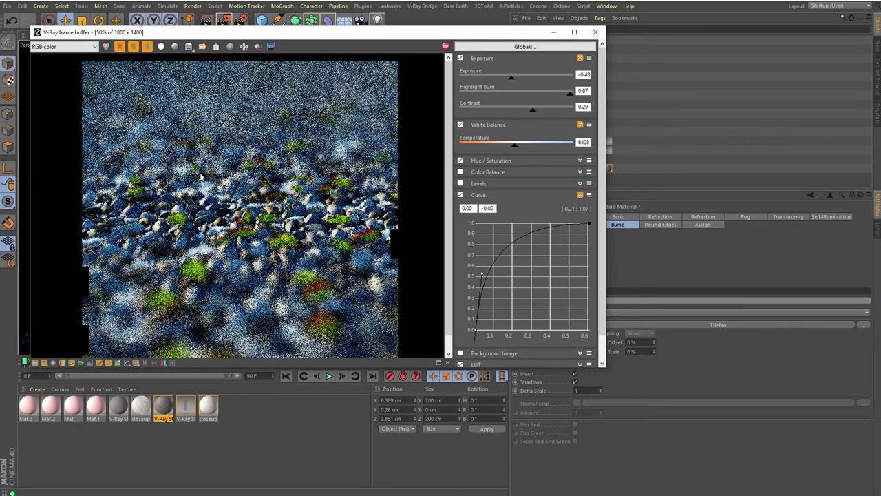
scroll(253, 117, up, 1)
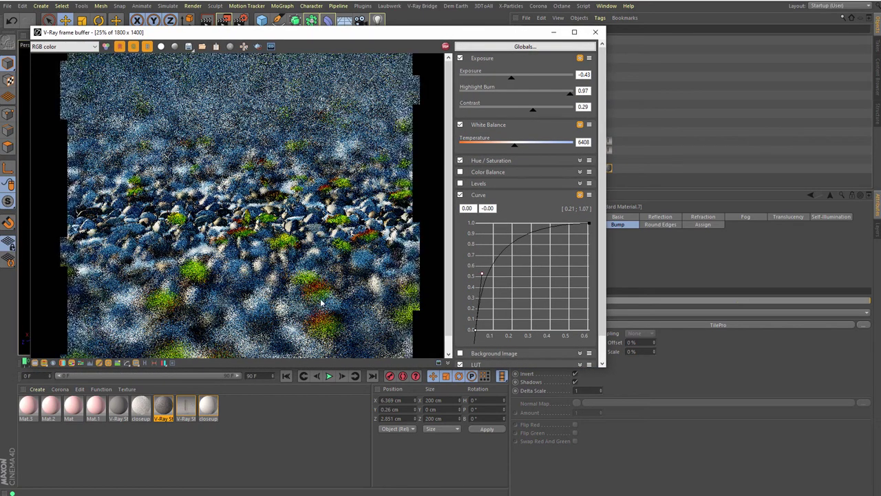
scroll(266, 289, down, 1)
scroll(247, 220, up, 2)
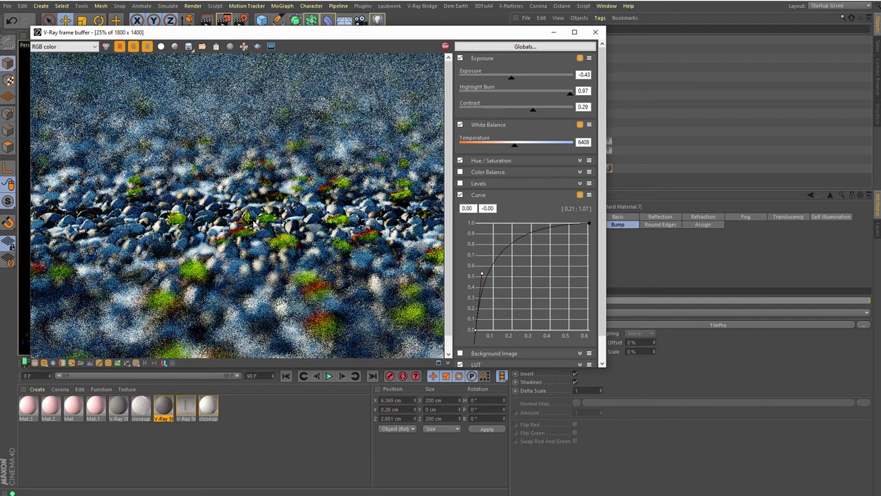
scroll(249, 220, down, 1)
scroll(234, 224, up, 1)
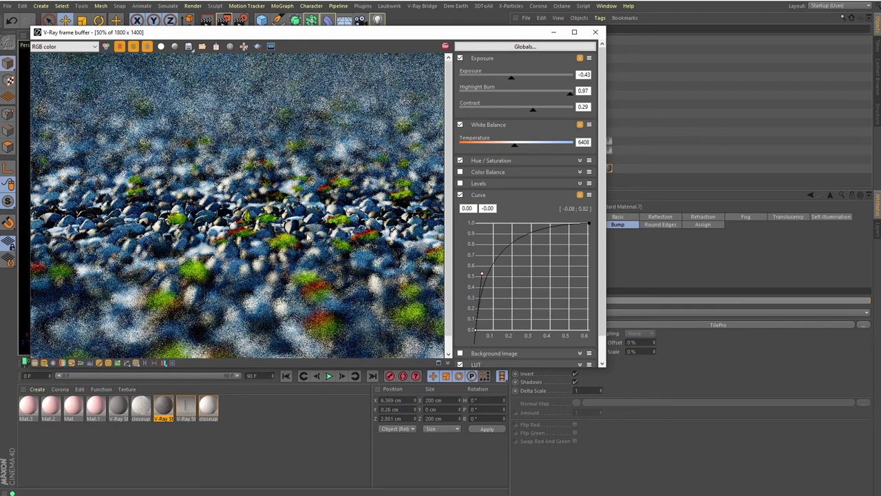
drag(359, 34, 357, 80)
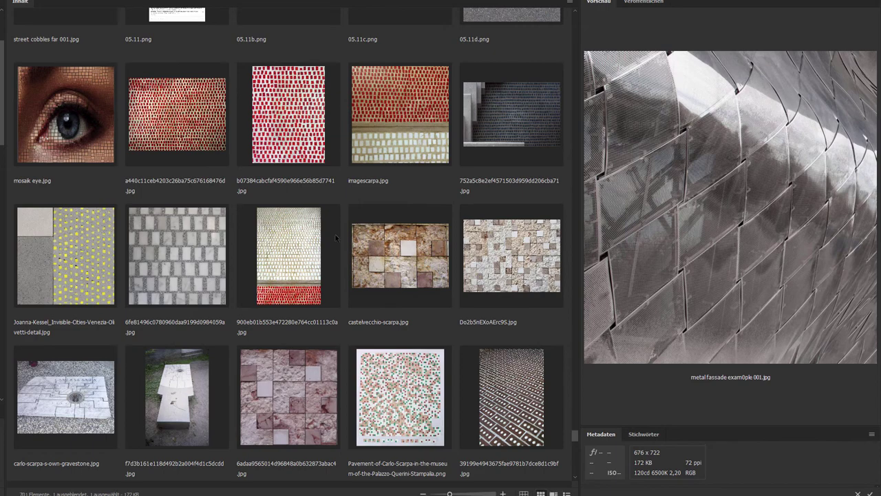
Step: Scroll through the reference photo thumbnails in Adobe Bridge
scroll(336, 237, down, 4)
scroll(336, 237, up, 2)
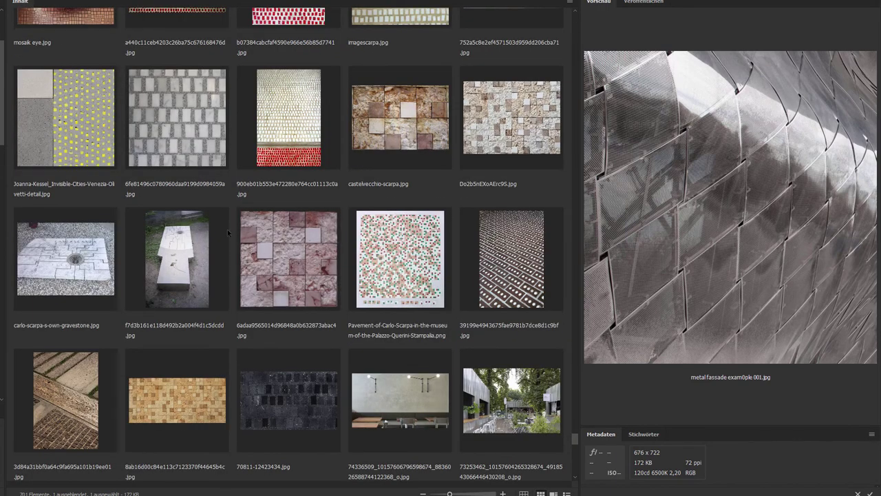
scroll(279, 294, down, 2)
scroll(274, 318, down, 4)
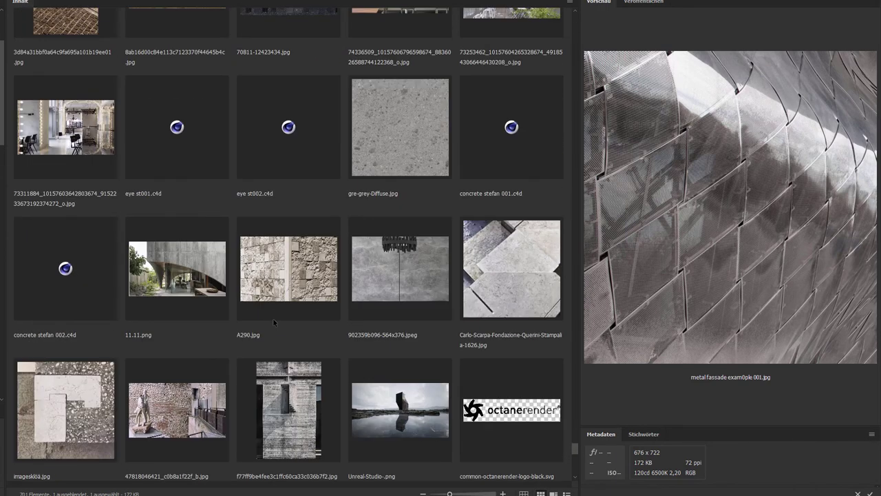
scroll(273, 318, down, 2)
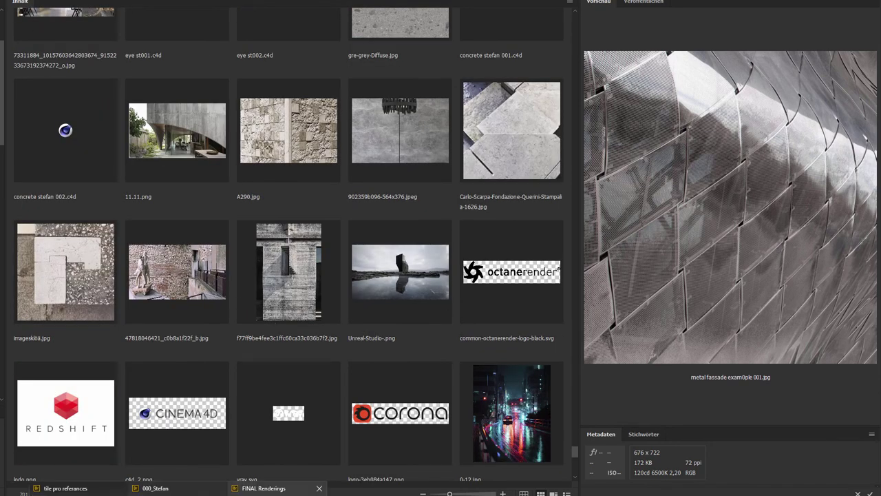
Step: Bring the FINAL Renderings collection forward and scroll up to the brick_mortar renders
click(264, 488)
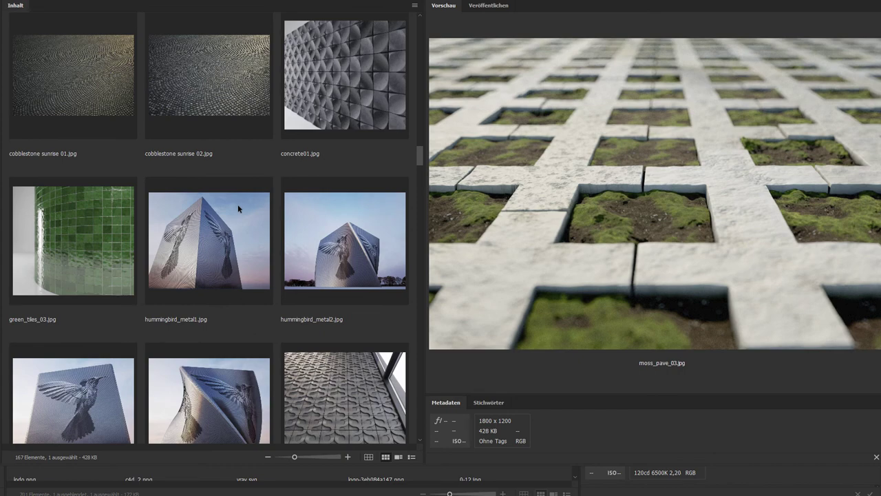
scroll(241, 211, up, 5)
scroll(220, 241, up, 3)
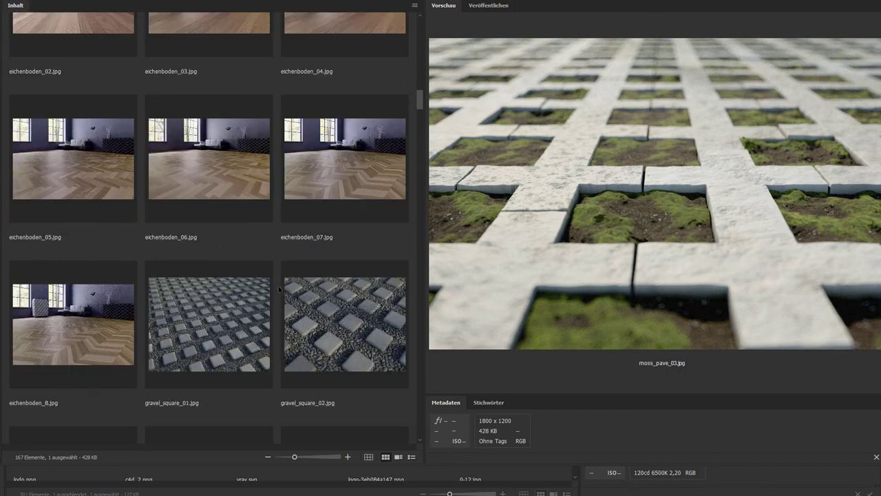
scroll(256, 296, up, 2)
scroll(256, 295, up, 2)
scroll(257, 296, up, 2)
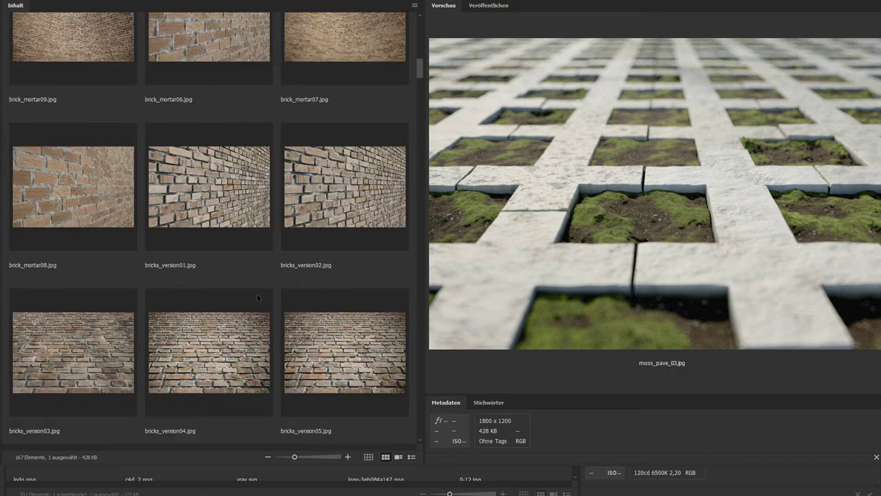
scroll(257, 296, up, 2)
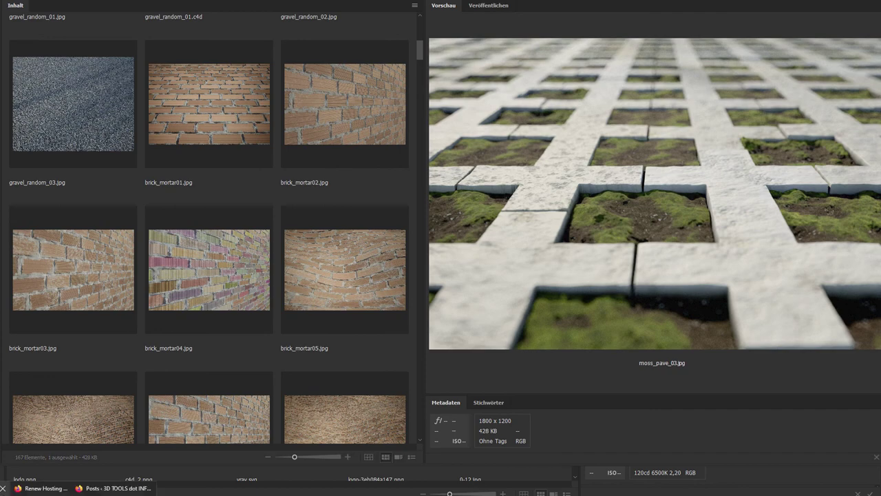
Step: Bring up the 3dtools.info Q-TILE-PRO product page in the browser
click(88, 490)
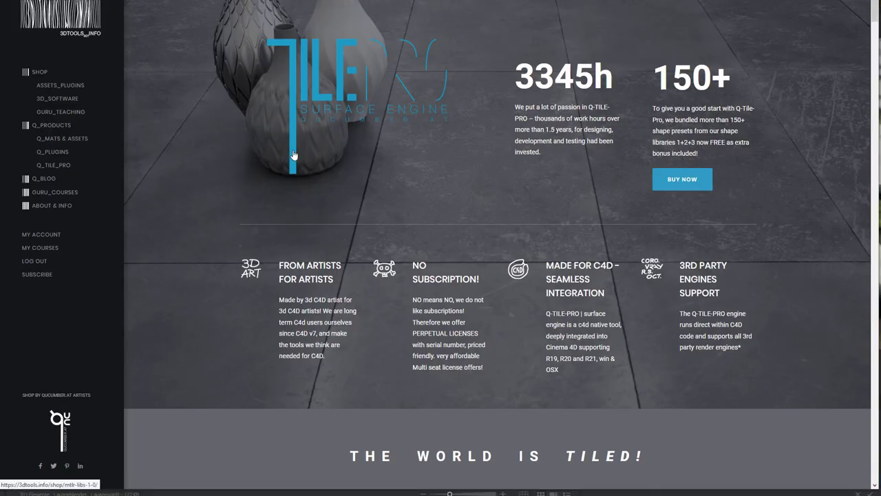